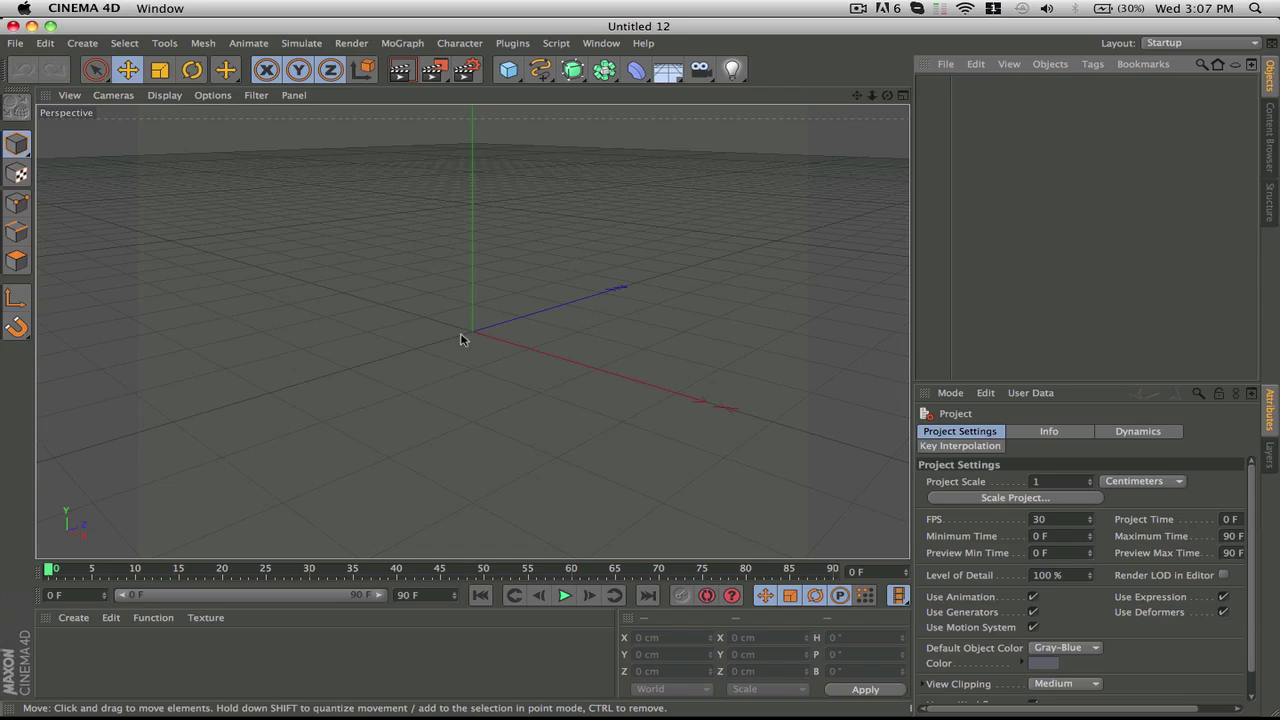
Add a Null and a Sphere, parent the Sphere under the Null, and raise its segments from 24 to 142
{"action": "left_click", "coordinate": [510, 72]}
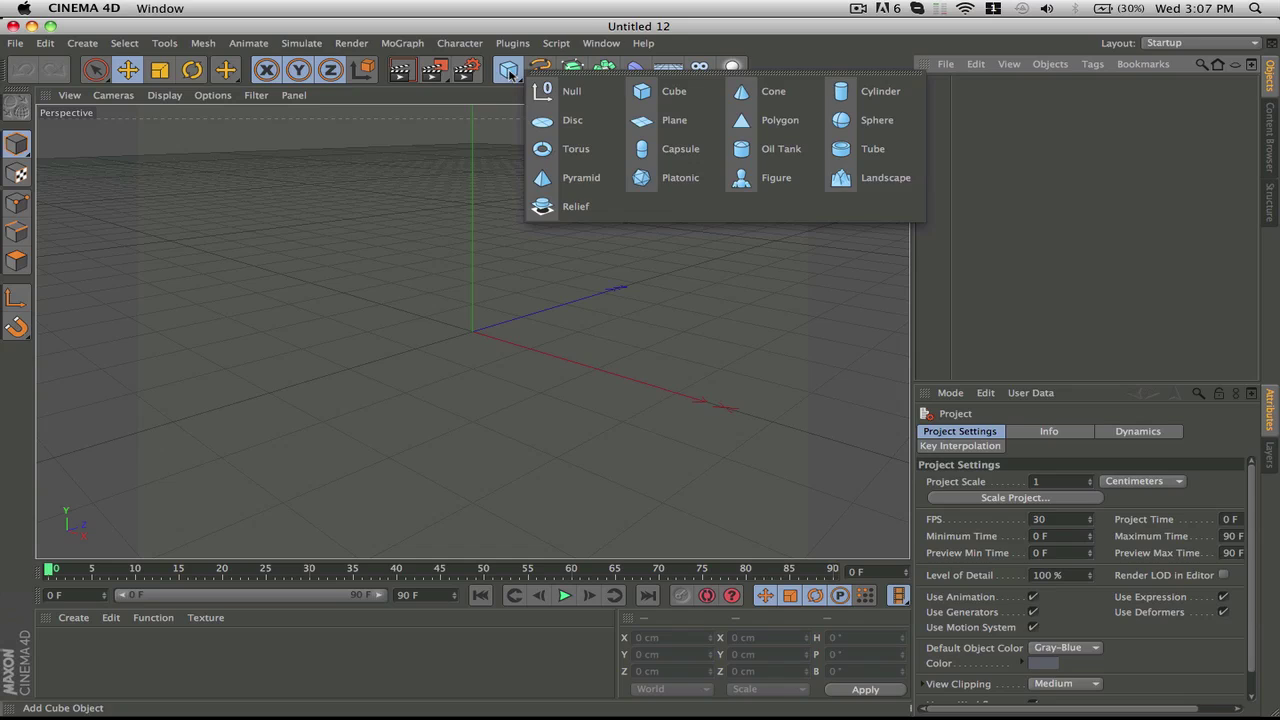
{"action": "left_click_drag", "start_coordinate": [510, 76], "coordinate": [571, 98]}
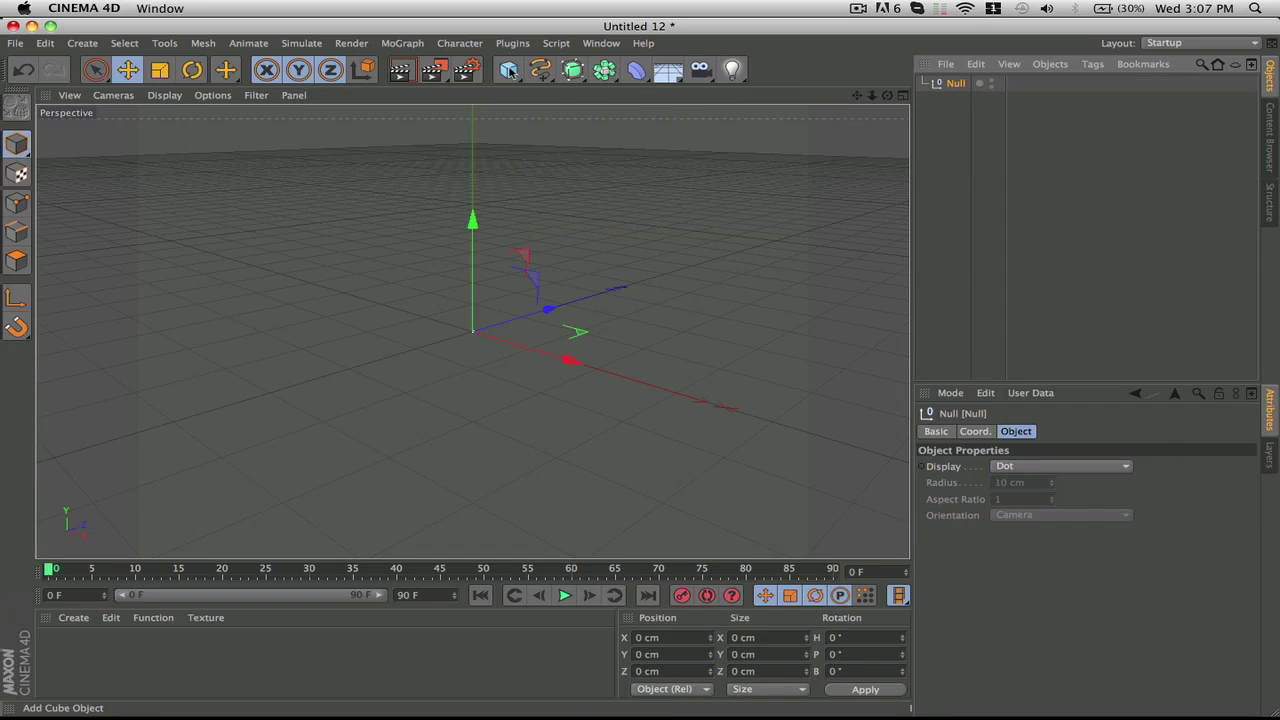
{"action": "left_click_drag", "start_coordinate": [510, 72], "coordinate": [858, 122]}
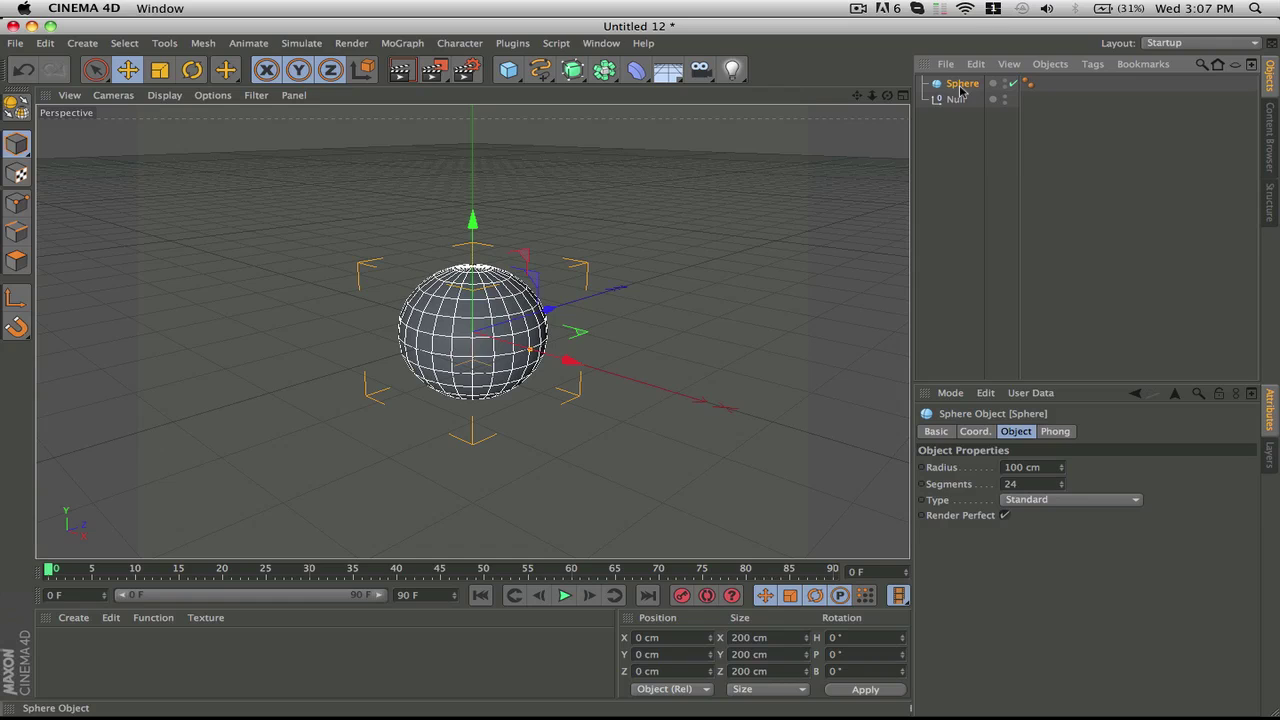
{"action": "left_click_drag", "start_coordinate": [963, 108], "coordinate": [958, 101]}
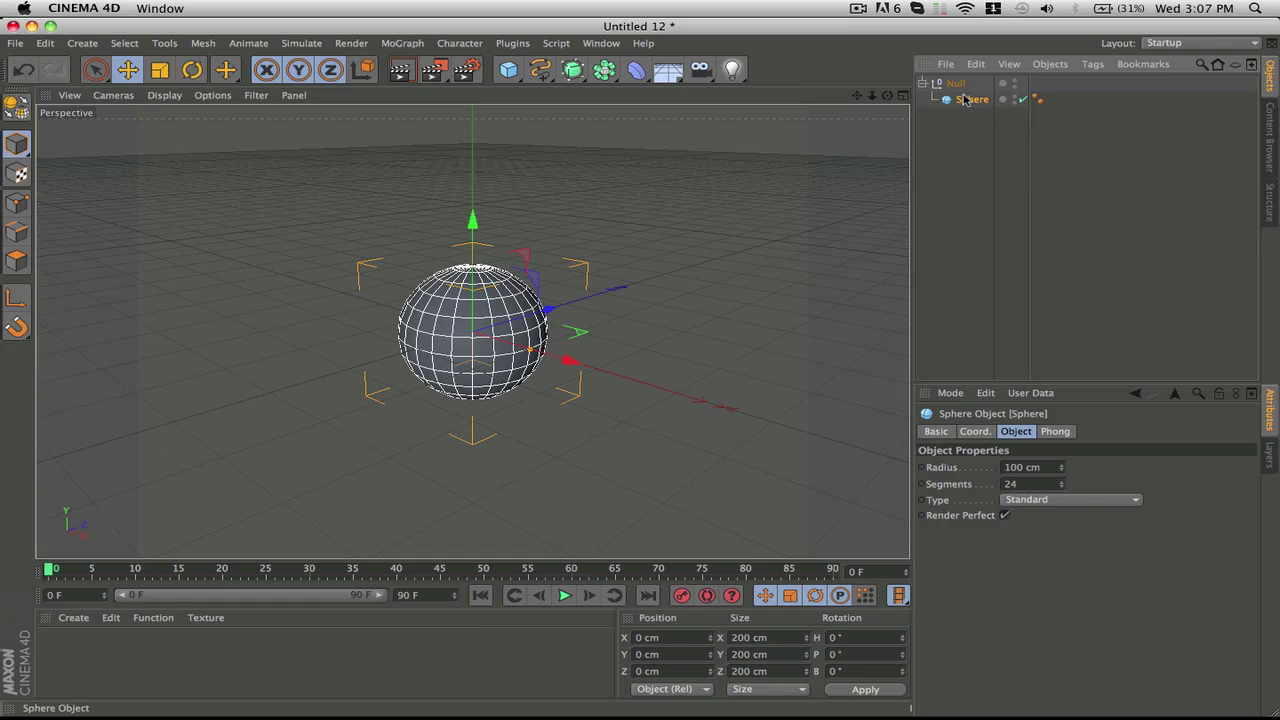
{"action": "left_click_drag", "start_coordinate": [1062, 487], "coordinate": [1136, 480]}
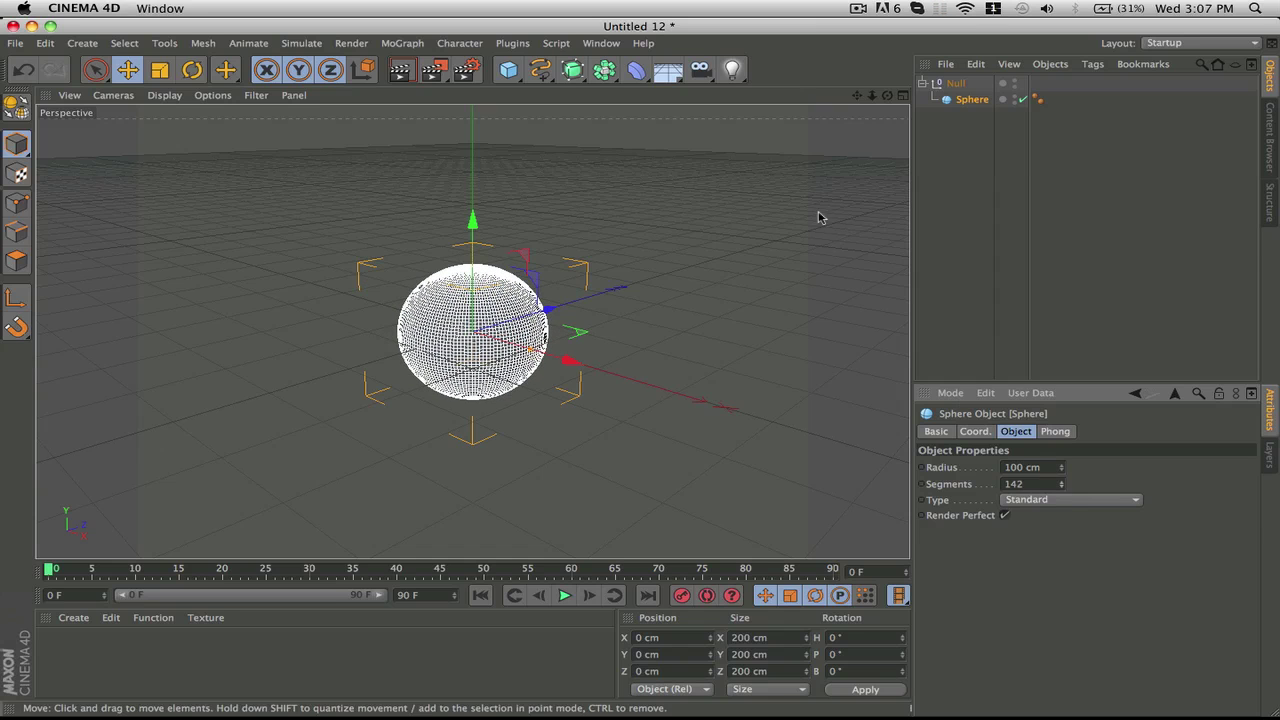
Add Bend and Twist deformers and move both inside the Null with the Sphere
{"action": "left_click", "coordinate": [636, 74]}
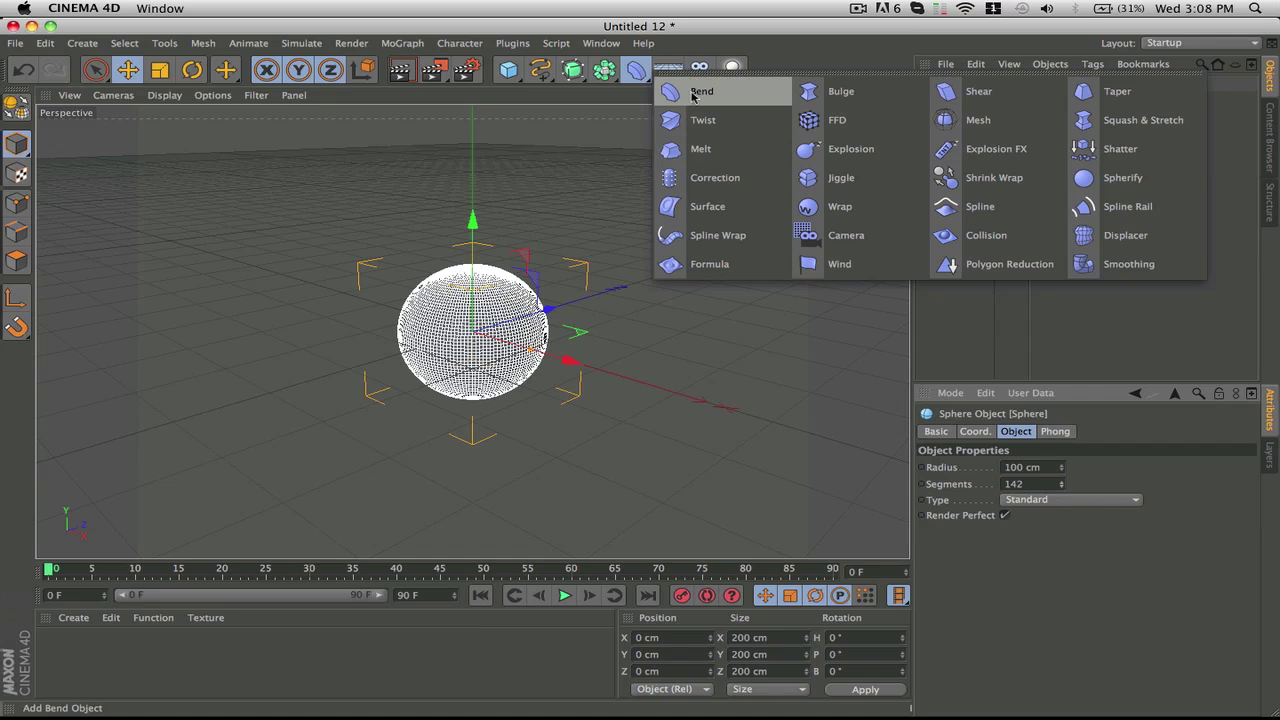
{"action": "left_click", "coordinate": [693, 92]}
{"action": "left_click", "coordinate": [636, 70]}
{"action": "left_click", "coordinate": [703, 120]}
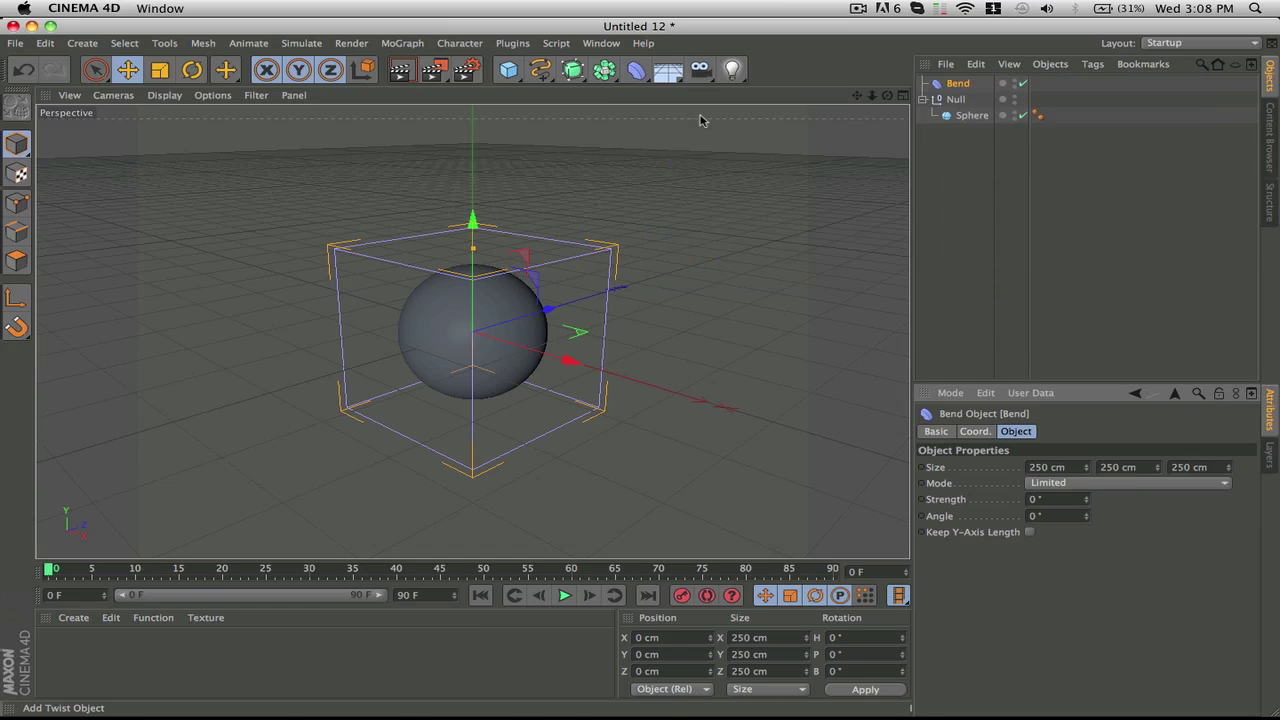
{"action": "left_click", "coordinate": [957, 100]}
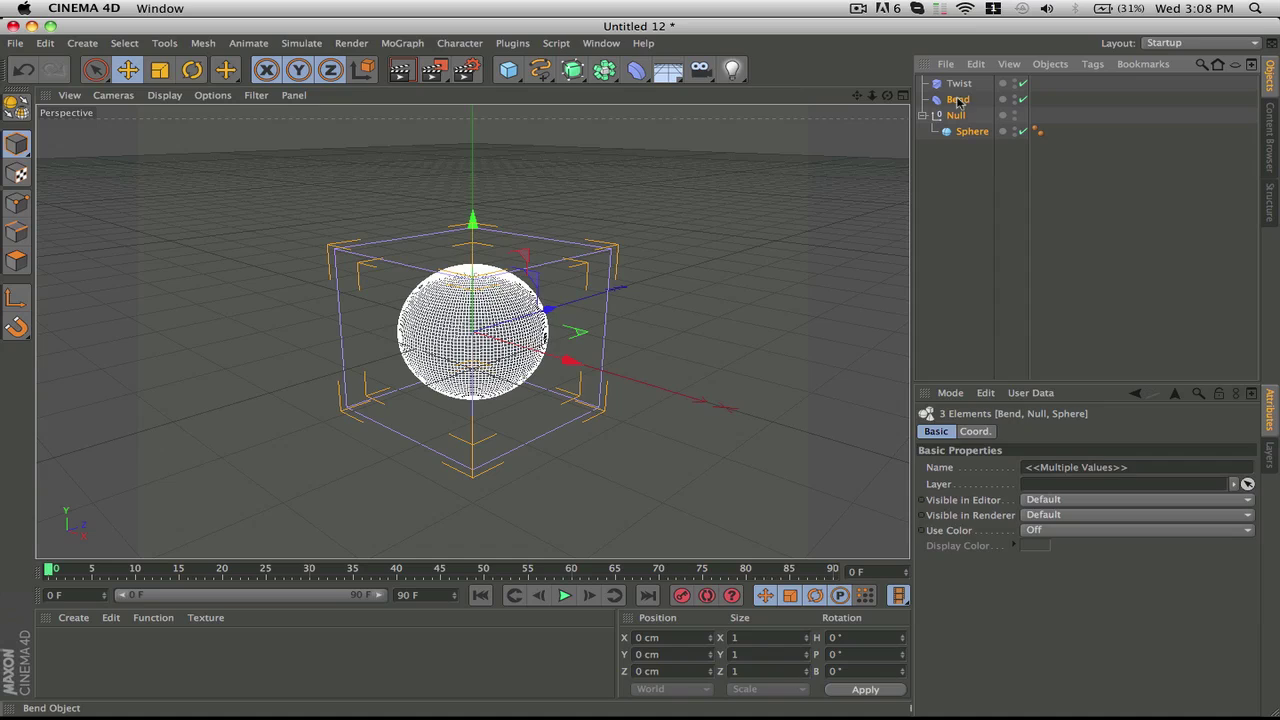
{"action": "left_click", "coordinate": [956, 85]}
{"action": "left_click", "coordinate": [957, 100], "text": "shift"}
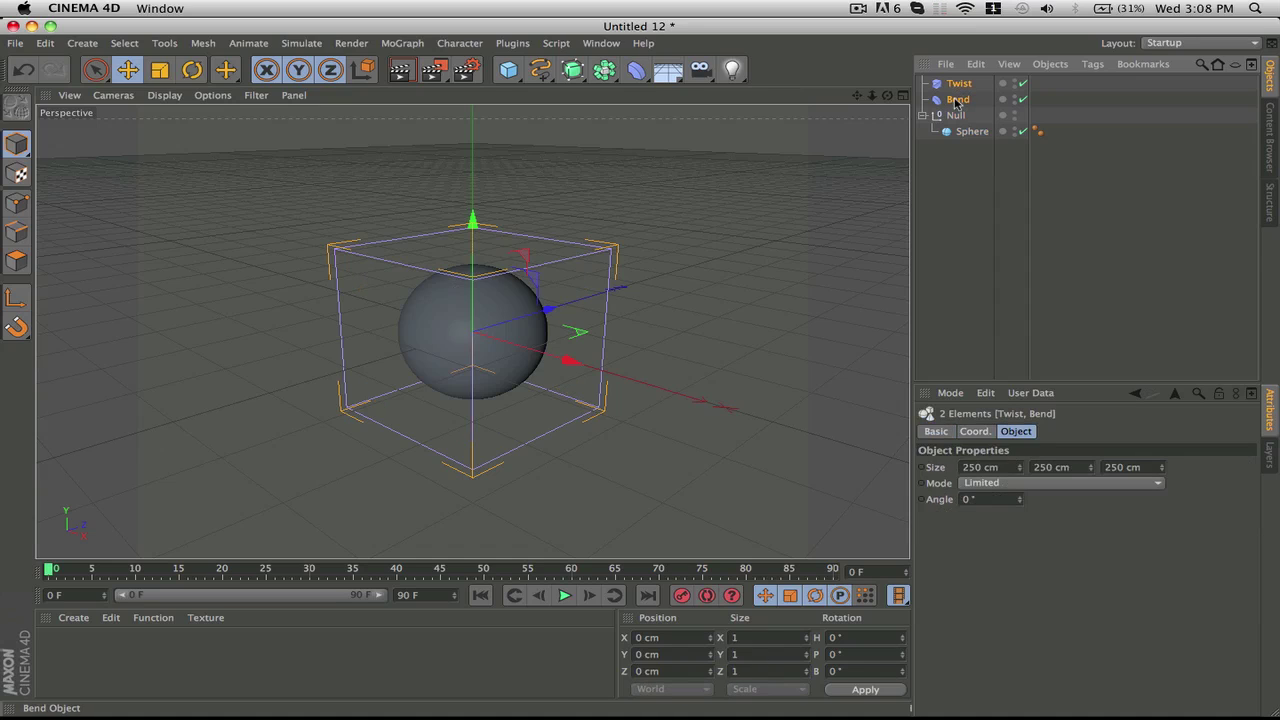
{"action": "left_click_drag", "start_coordinate": [960, 130], "coordinate": [958, 124]}
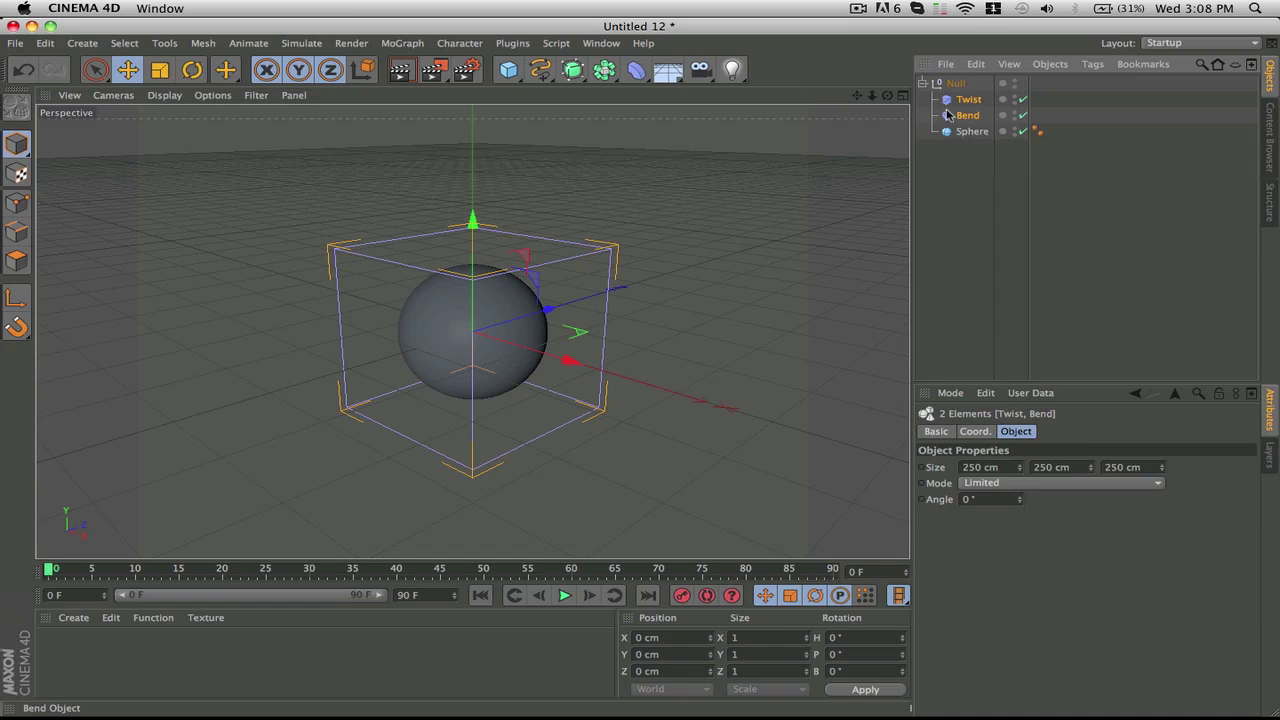
Set both the Twist and Bend deformers to Unlimited mode
{"action": "left_click", "coordinate": [969, 100]}
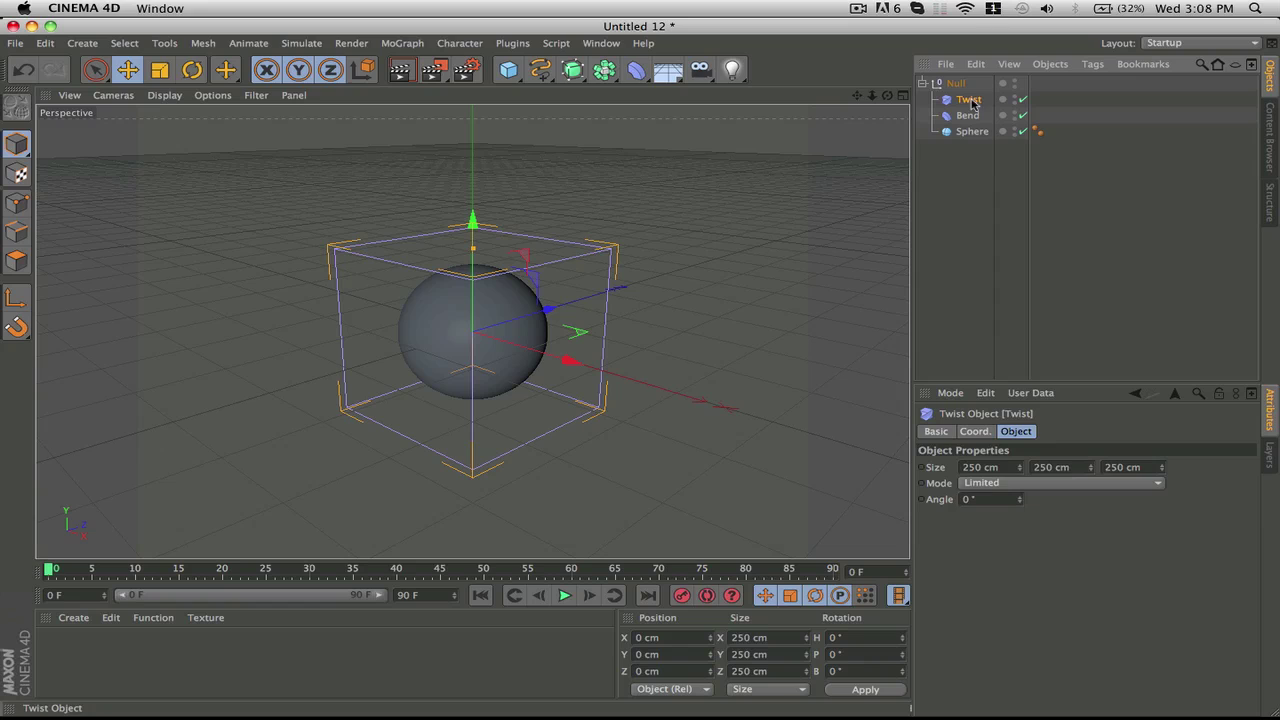
{"action": "left_click", "coordinate": [995, 485]}
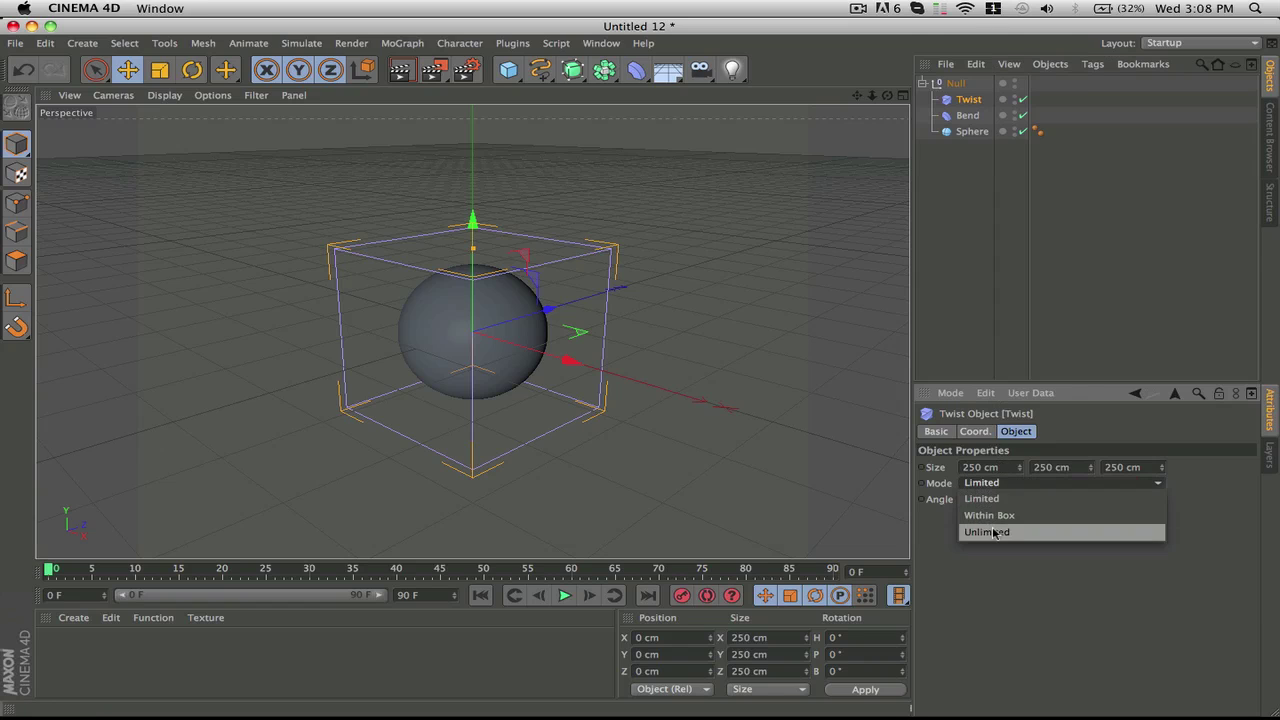
{"action": "left_click", "coordinate": [997, 533]}
{"action": "left_click", "coordinate": [972, 116]}
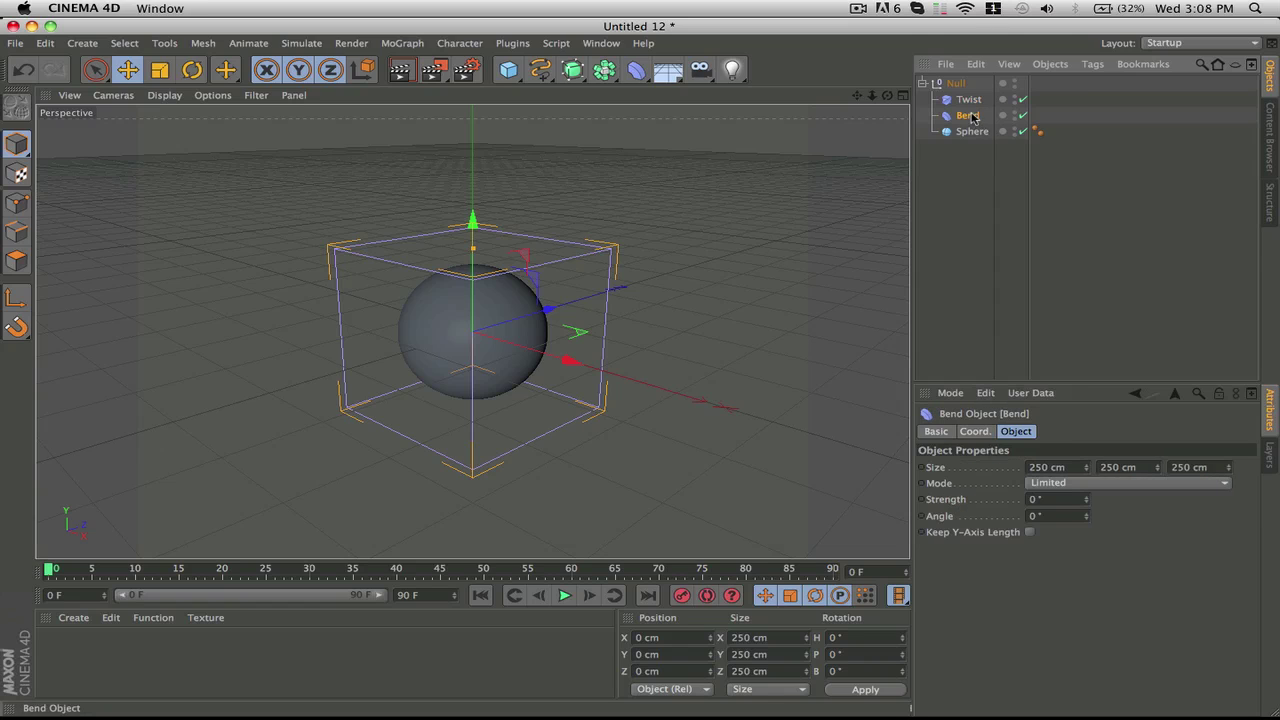
{"action": "left_click", "coordinate": [1046, 483]}
{"action": "left_click", "coordinate": [1046, 533]}
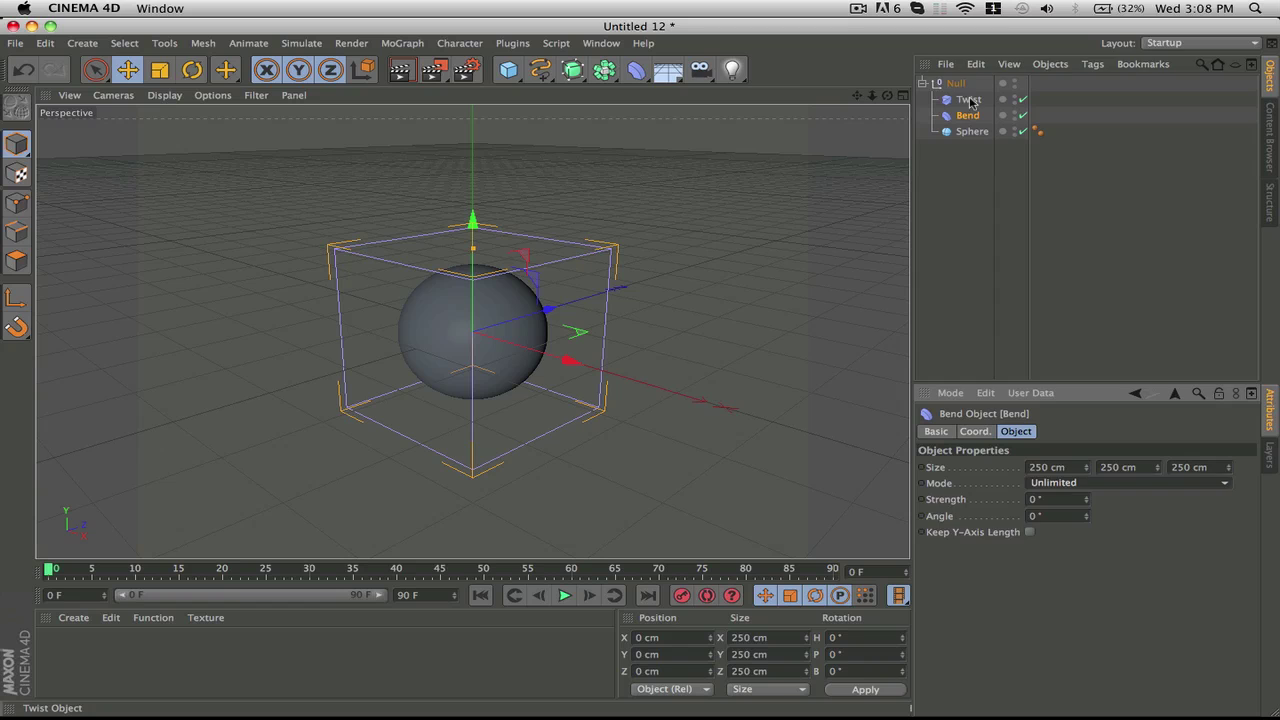
{"action": "left_click", "coordinate": [969, 100]}
{"action": "left_click", "coordinate": [970, 116]}
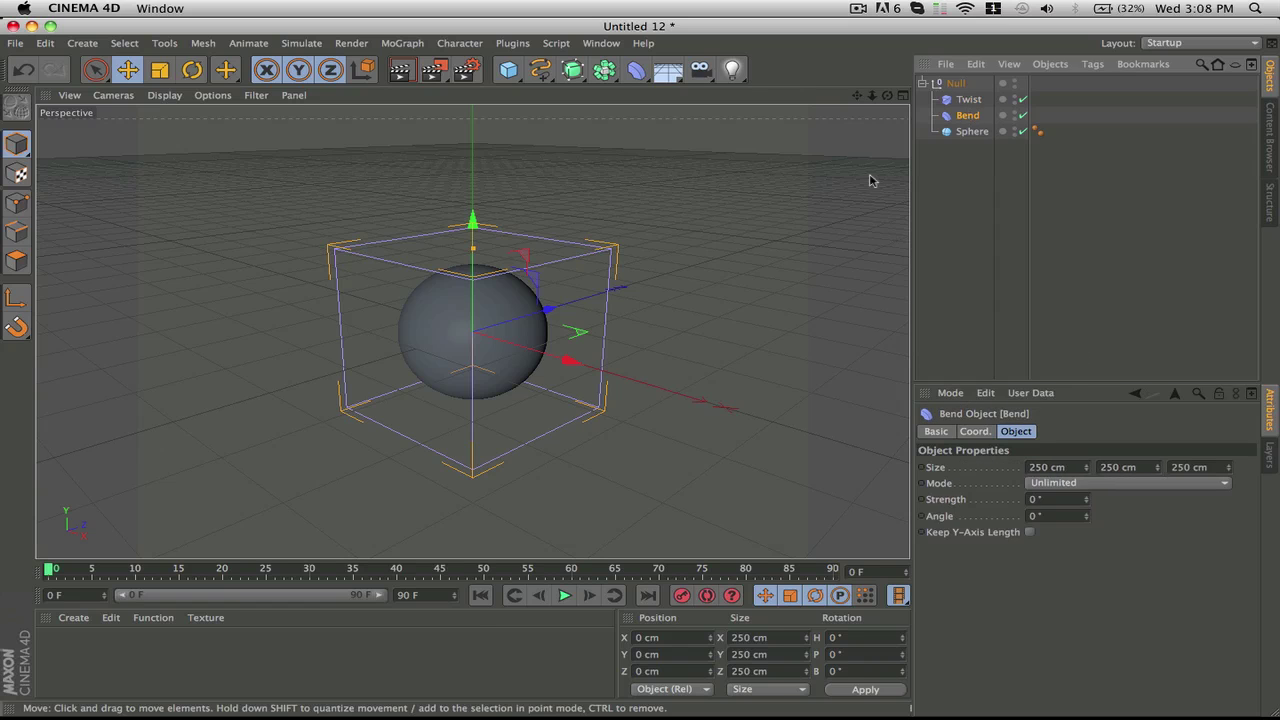
Raise the Bend strength and angle, then increase the Twist angle
{"action": "left_click_drag", "start_coordinate": [888, 95], "coordinate": [850, 114]}
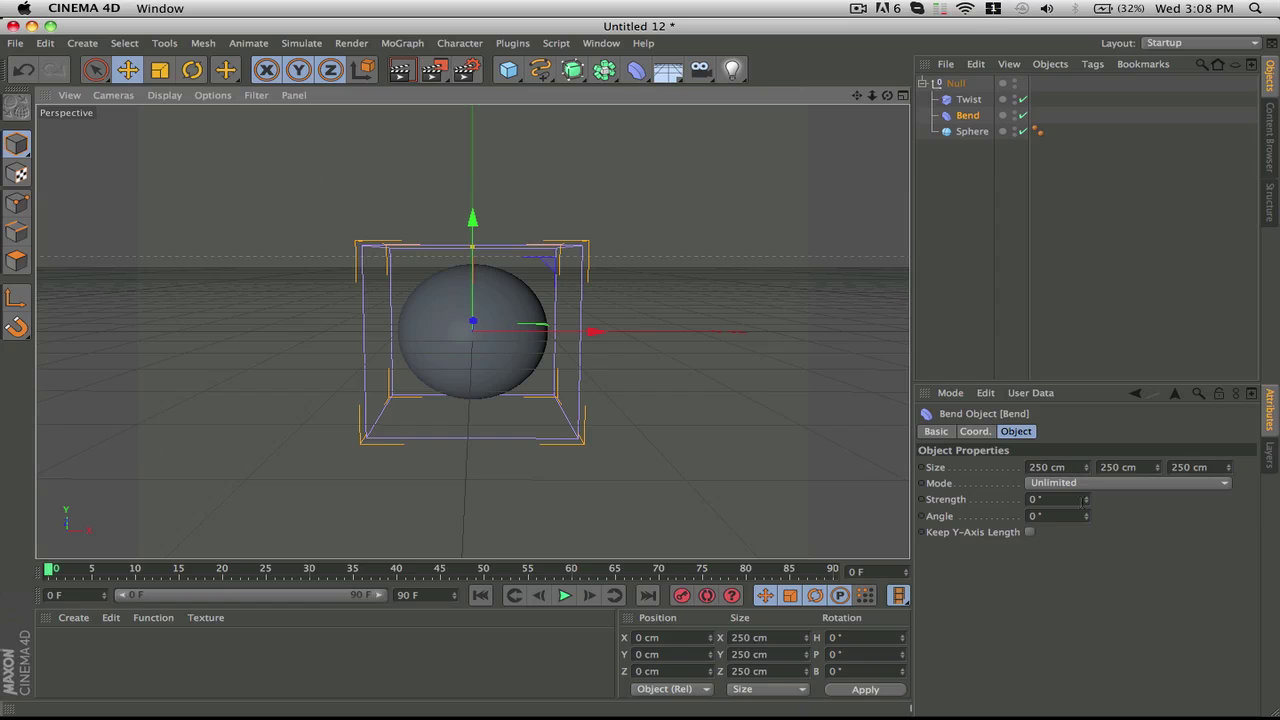
{"action": "left_click_drag", "start_coordinate": [1086, 499], "coordinate": [1279, 446]}
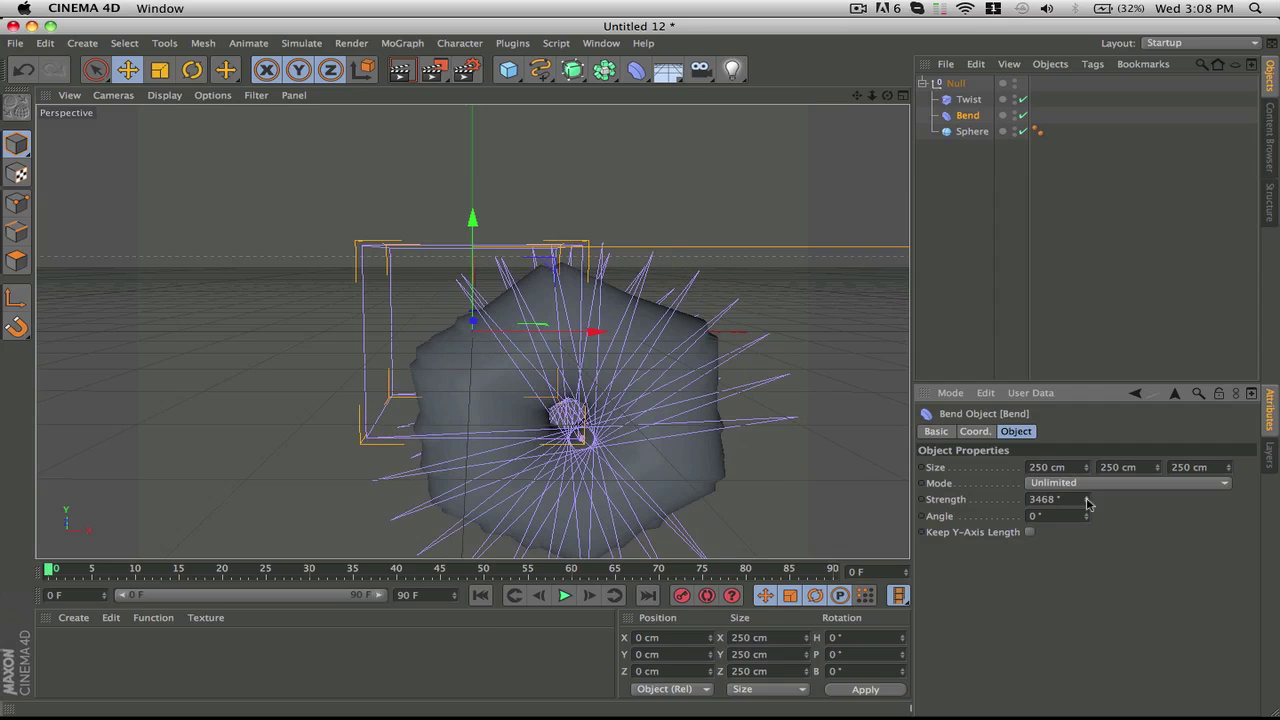
{"action": "mouse_move", "coordinate": [1087, 516]}
{"action": "left_mouse_down"}
{"action": "mouse_move", "coordinate": [1087, 496]}
{"action": "mouse_move", "coordinate": [1089, 519]}
{"action": "left_mouse_up"}
{"action": "left_click", "coordinate": [969, 99]}
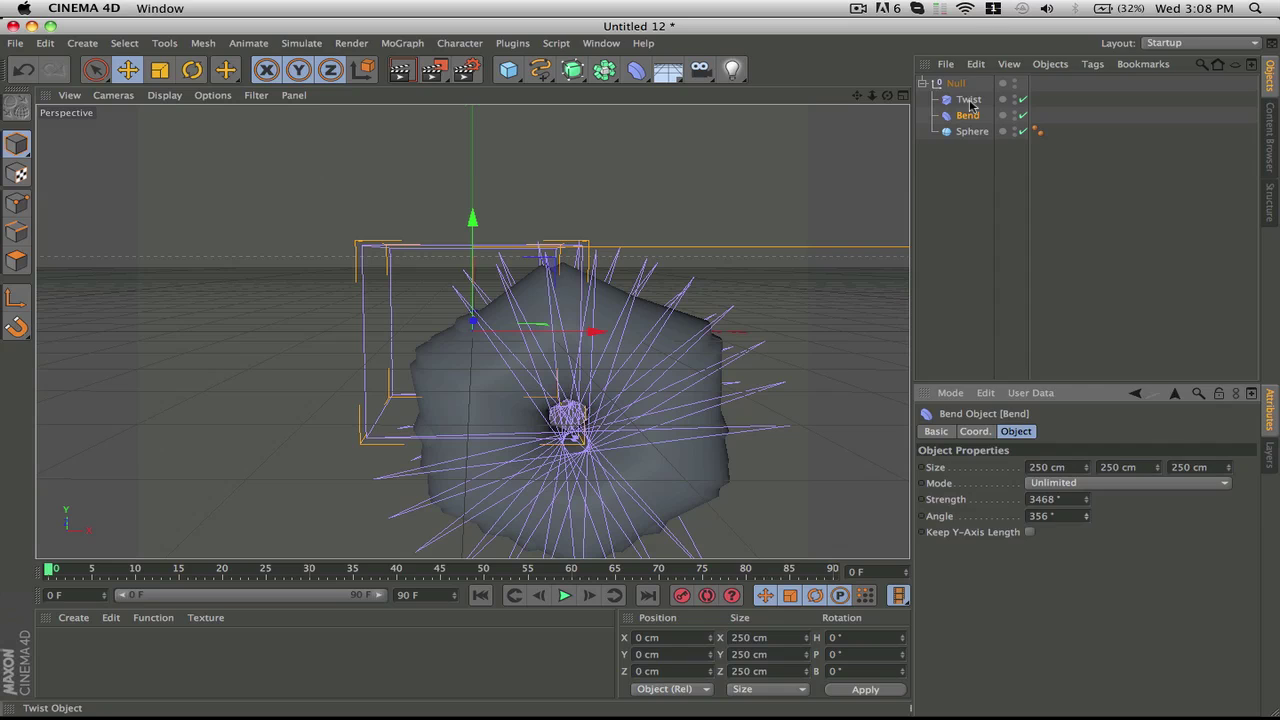
{"action": "left_click_drag", "start_coordinate": [1019, 499], "coordinate": [1019, 487]}
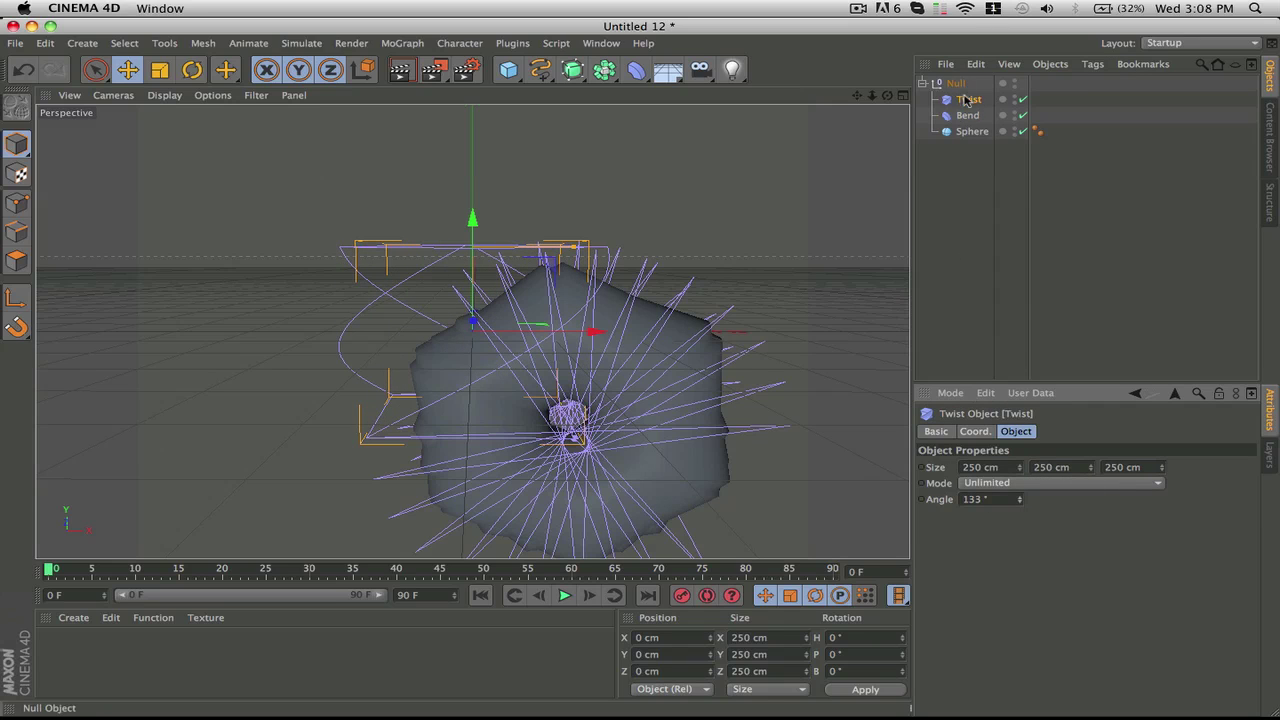
Move Twist below the Sphere, then push Twist angle and Bend strength higher to shred the sphere
{"action": "left_click_drag", "start_coordinate": [967, 100], "coordinate": [960, 127]}
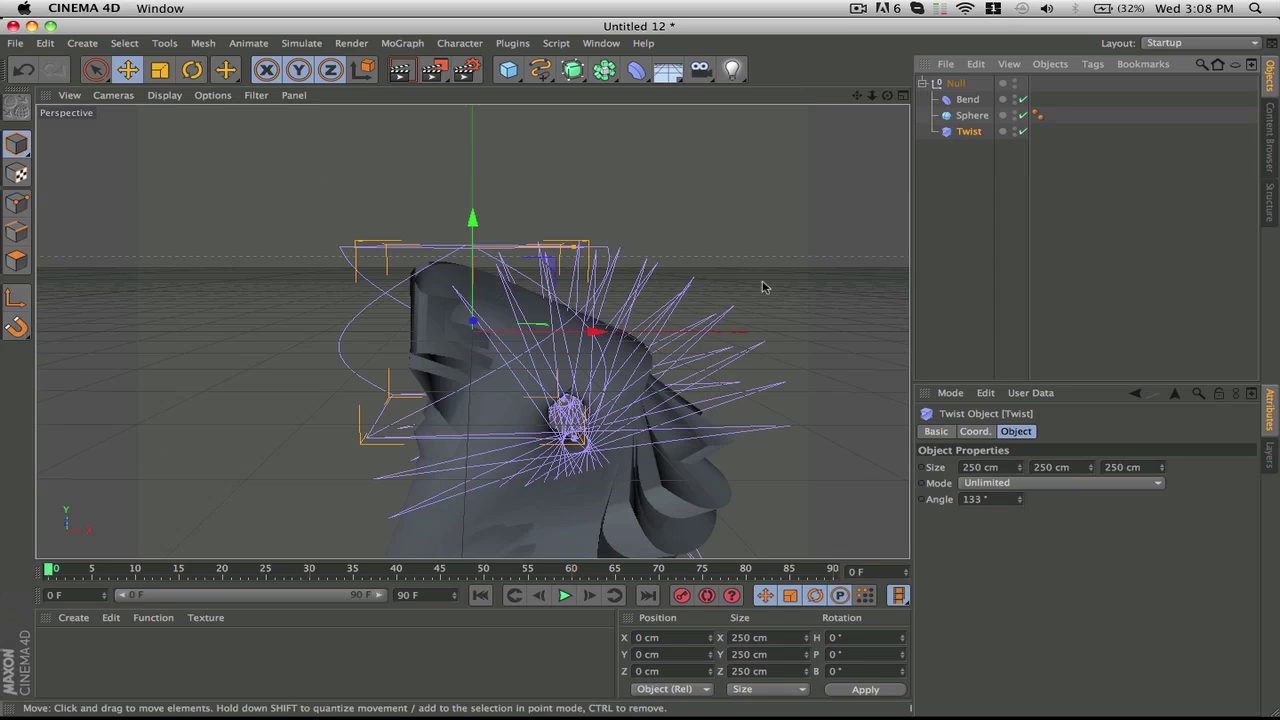
{"action": "left_click_drag", "start_coordinate": [857, 96], "coordinate": [857, 16]}
{"action": "left_click_drag", "start_coordinate": [1019, 499], "coordinate": [1279, 487]}
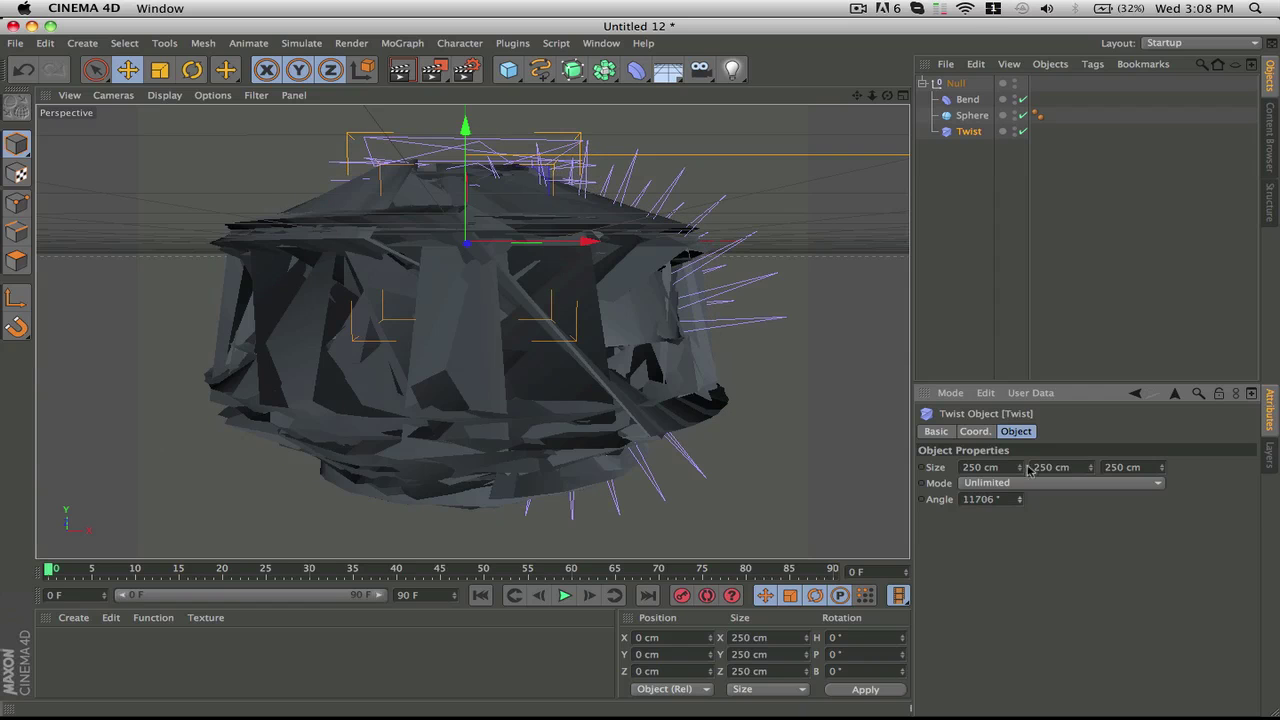
{"action": "left_click", "coordinate": [967, 101]}
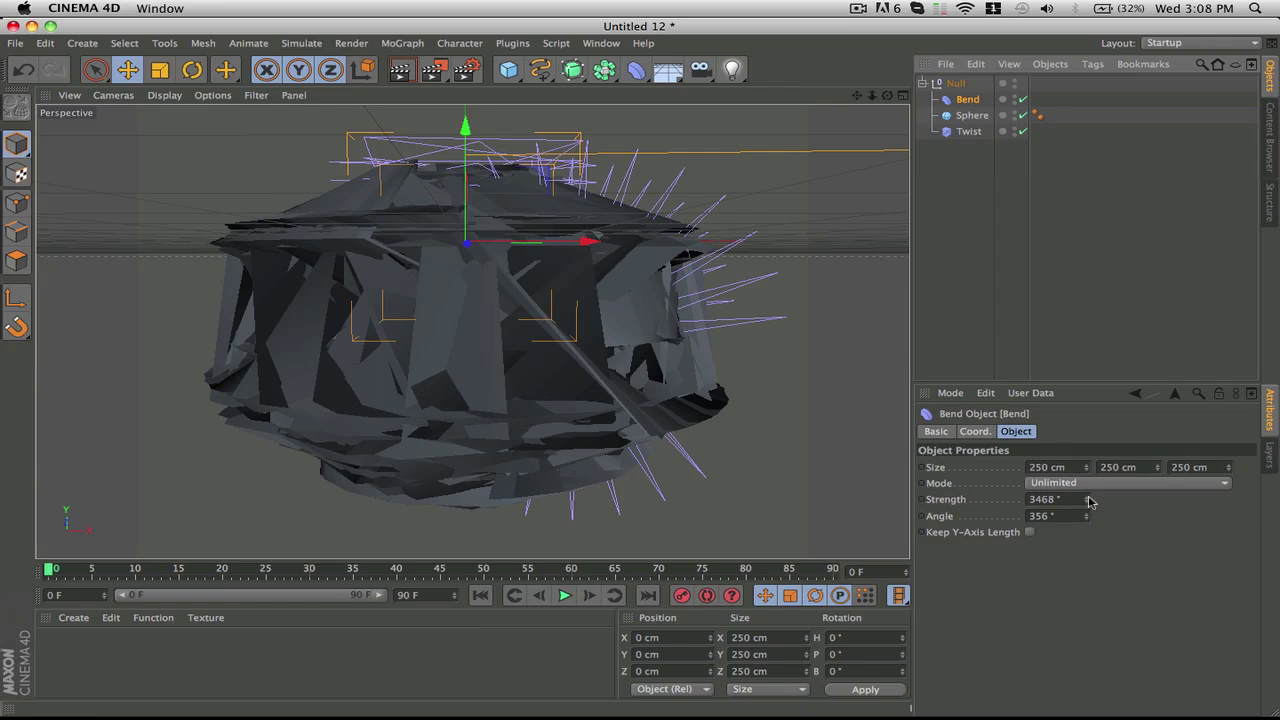
{"action": "left_click_drag", "start_coordinate": [1086, 499], "coordinate": [1086, 496]}
{"action": "left_click_drag", "start_coordinate": [887, 95], "coordinate": [824, 105]}
{"action": "left_click", "coordinate": [970, 115]}
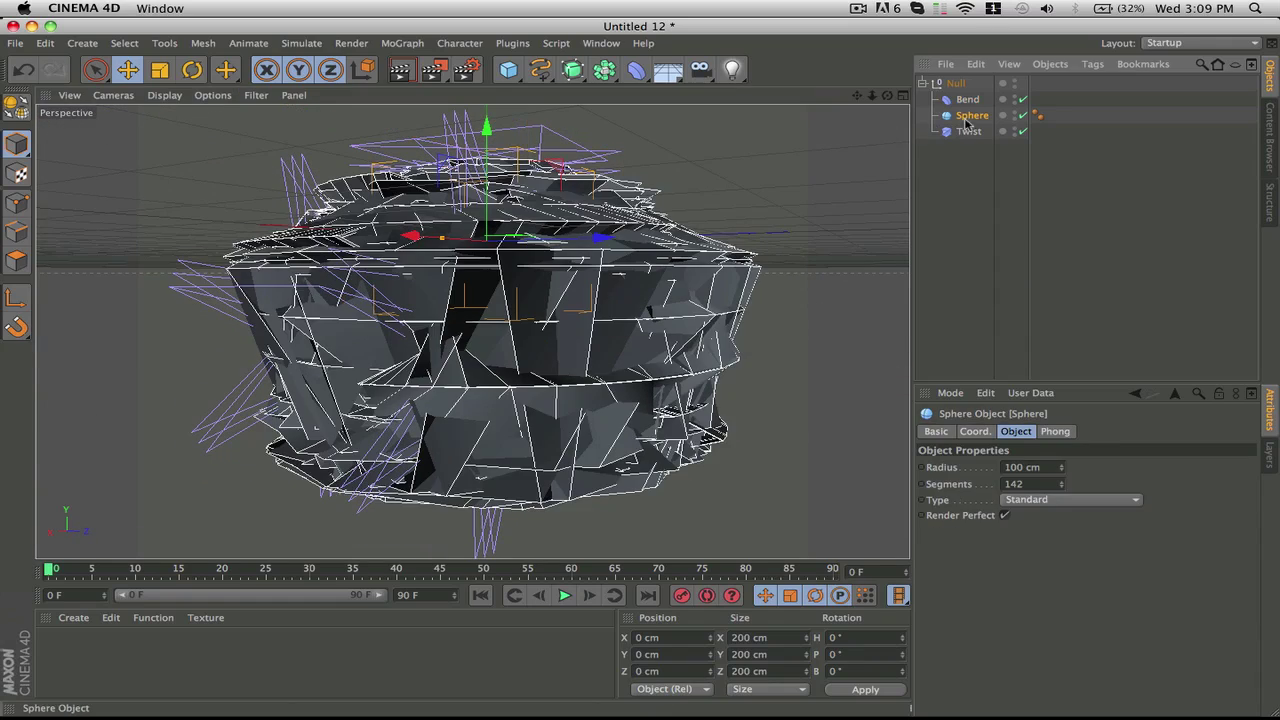
{"action": "left_click", "coordinate": [967, 100]}
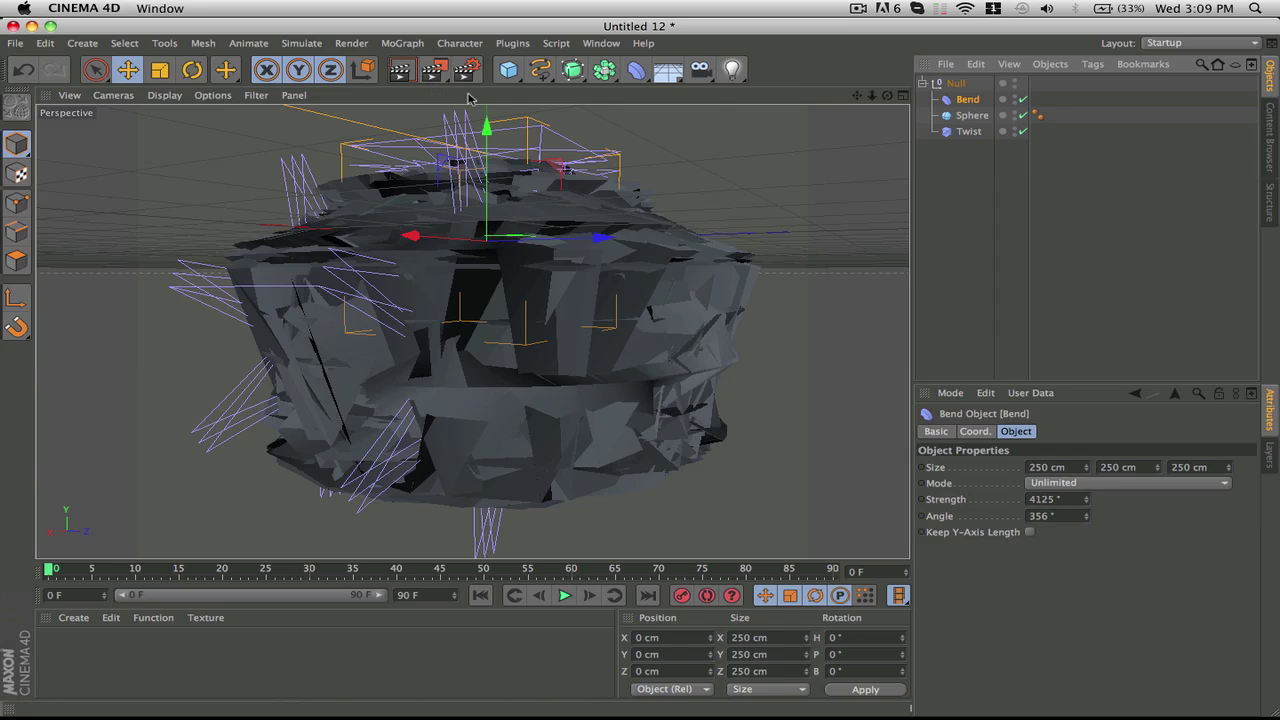
Add a spot light and move it out along its Z axis
{"action": "left_click", "coordinate": [732, 69]}
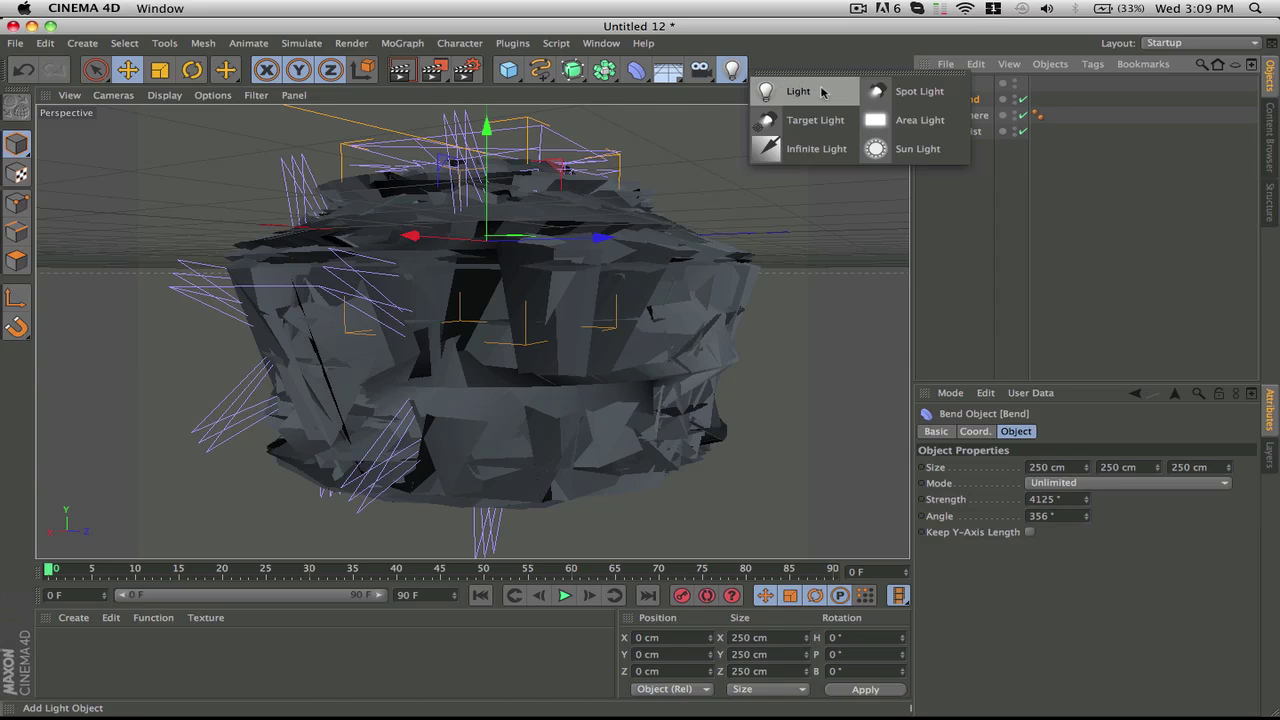
{"action": "left_click", "coordinate": [886, 94]}
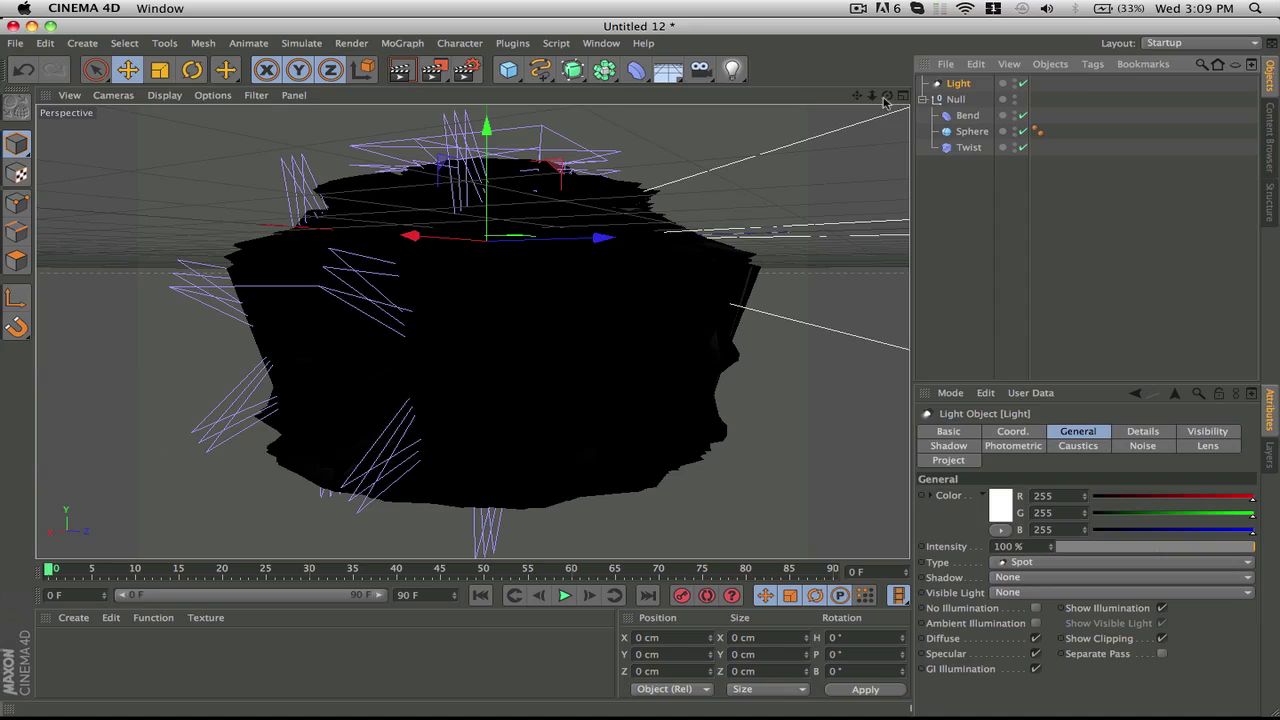
{"action": "left_click_drag", "start_coordinate": [872, 95], "coordinate": [810, 102]}
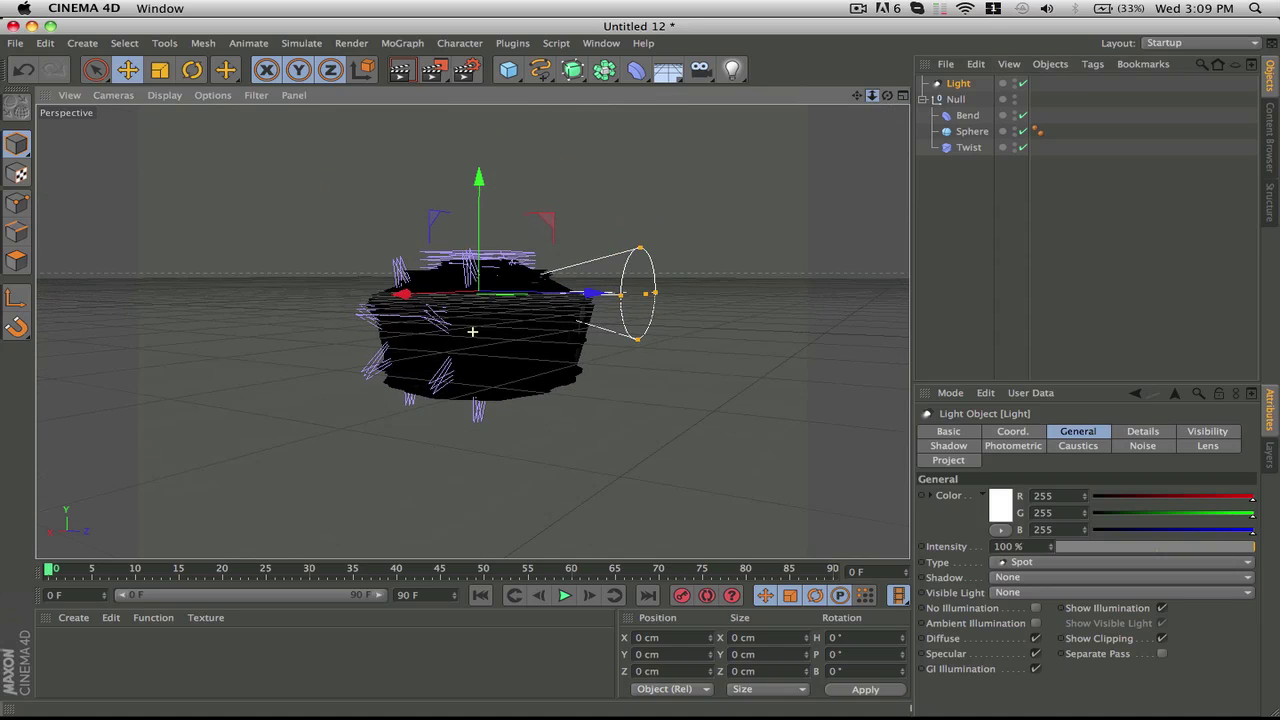
{"action": "left_click_drag", "start_coordinate": [592, 293], "coordinate": [760, 305]}
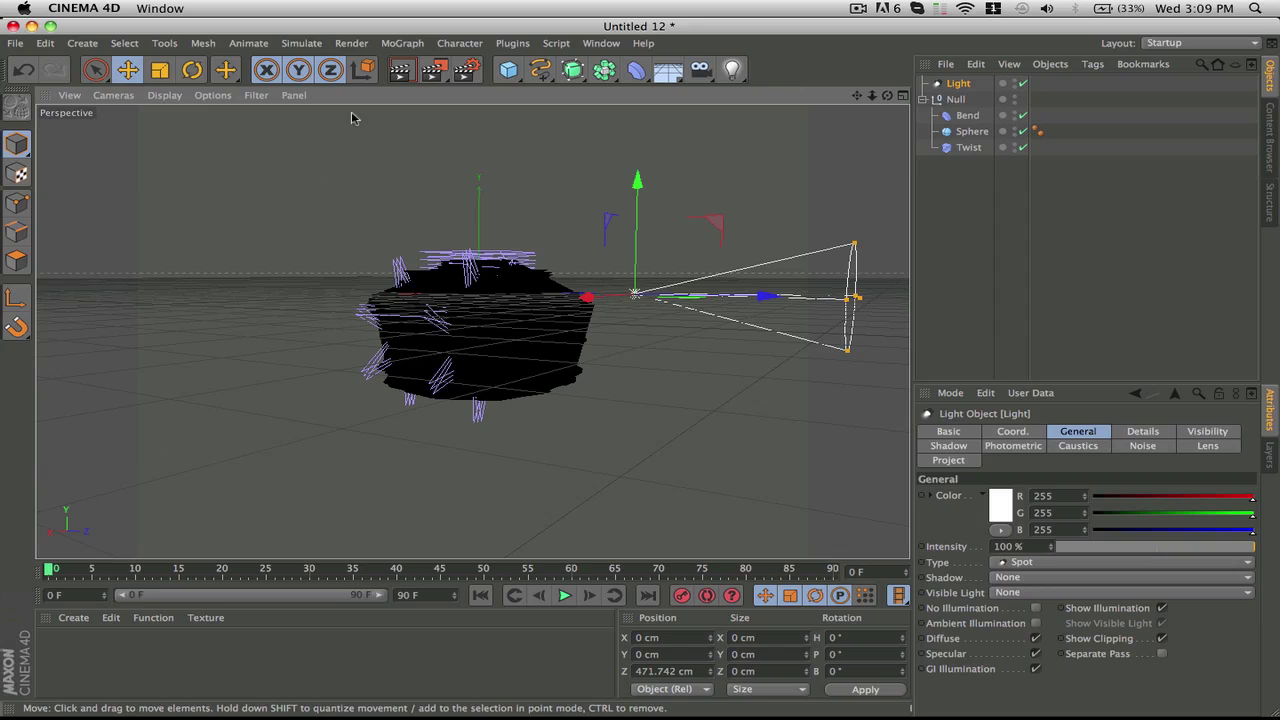
Turn the light to H −152° and place it at X −206.938 cm, Z 860.936 cm, facing the sphere
{"action": "left_click", "coordinate": [192, 69]}
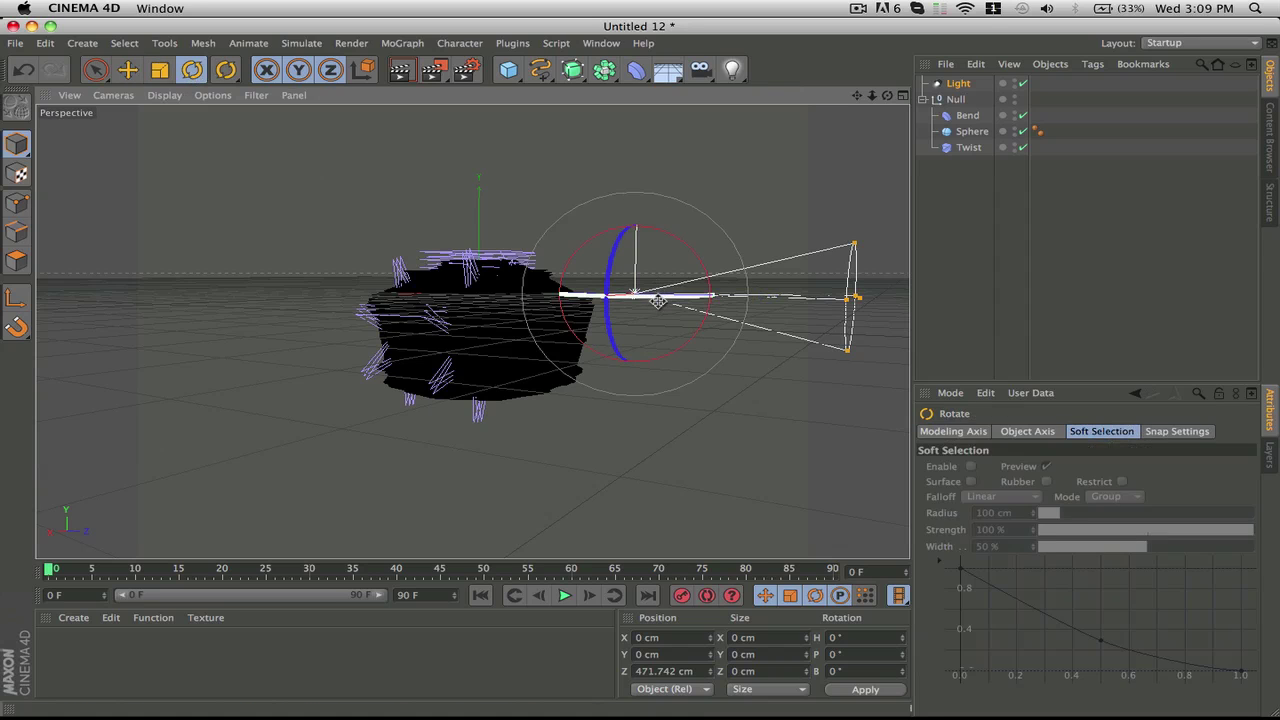
{"action": "left_click_drag", "start_coordinate": [658, 302], "coordinate": [410, 265]}
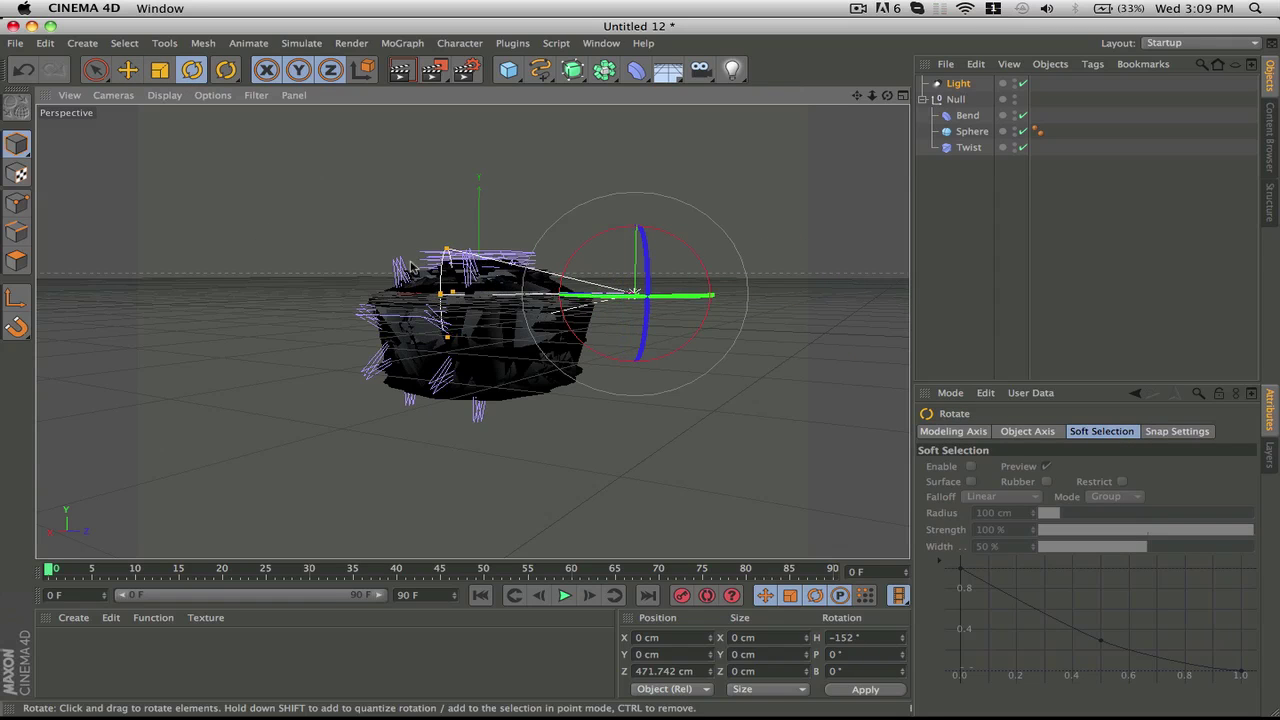
{"action": "left_click", "coordinate": [127, 69]}
{"action": "left_click_drag", "start_coordinate": [598, 293], "coordinate": [772, 315]}
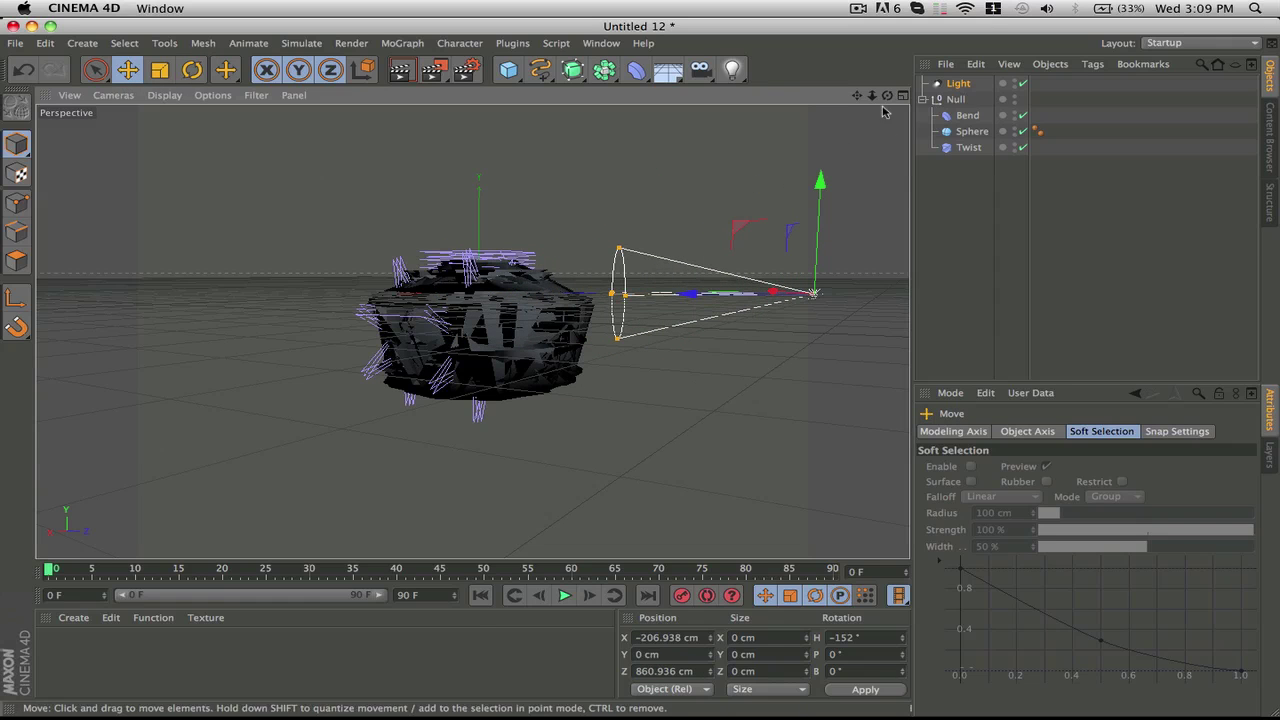
{"action": "left_click_drag", "start_coordinate": [871, 95], "coordinate": [838, 102]}
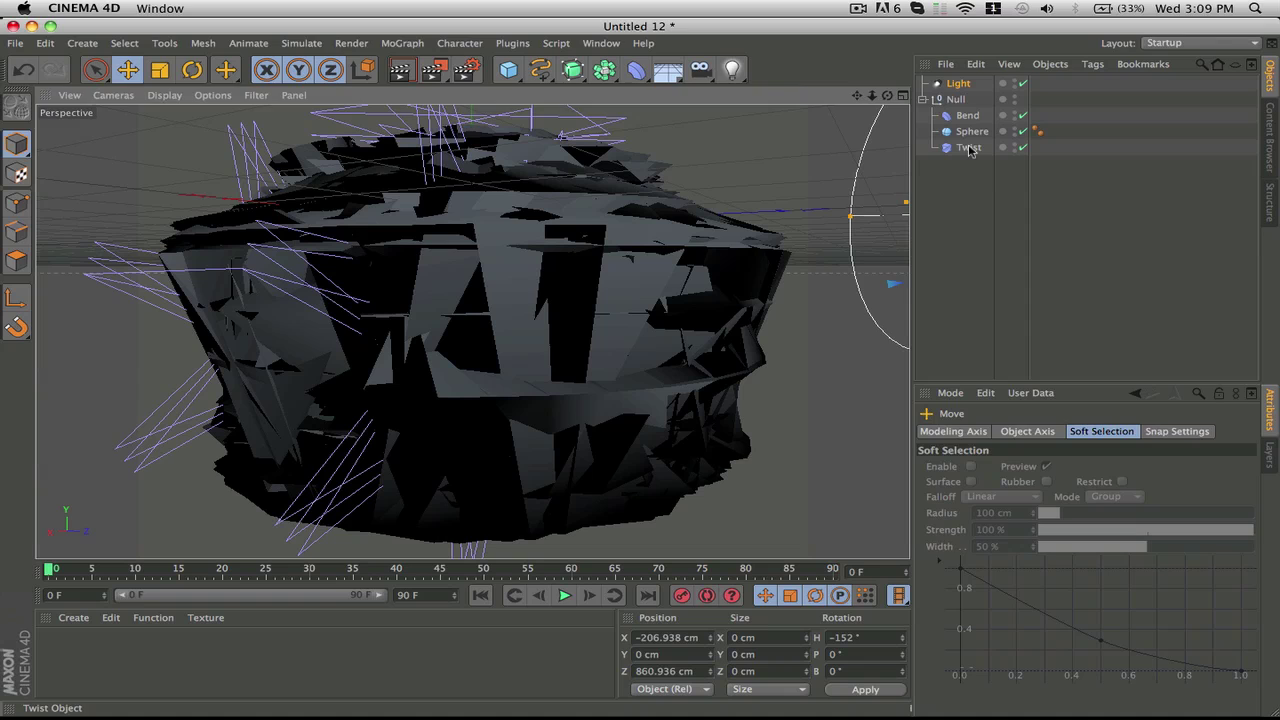
Delete the Twist, Bend and Sphere objects
{"action": "left_click", "coordinate": [968, 148]}
{"action": "left_click", "coordinate": [966, 116], "text": "shift"}
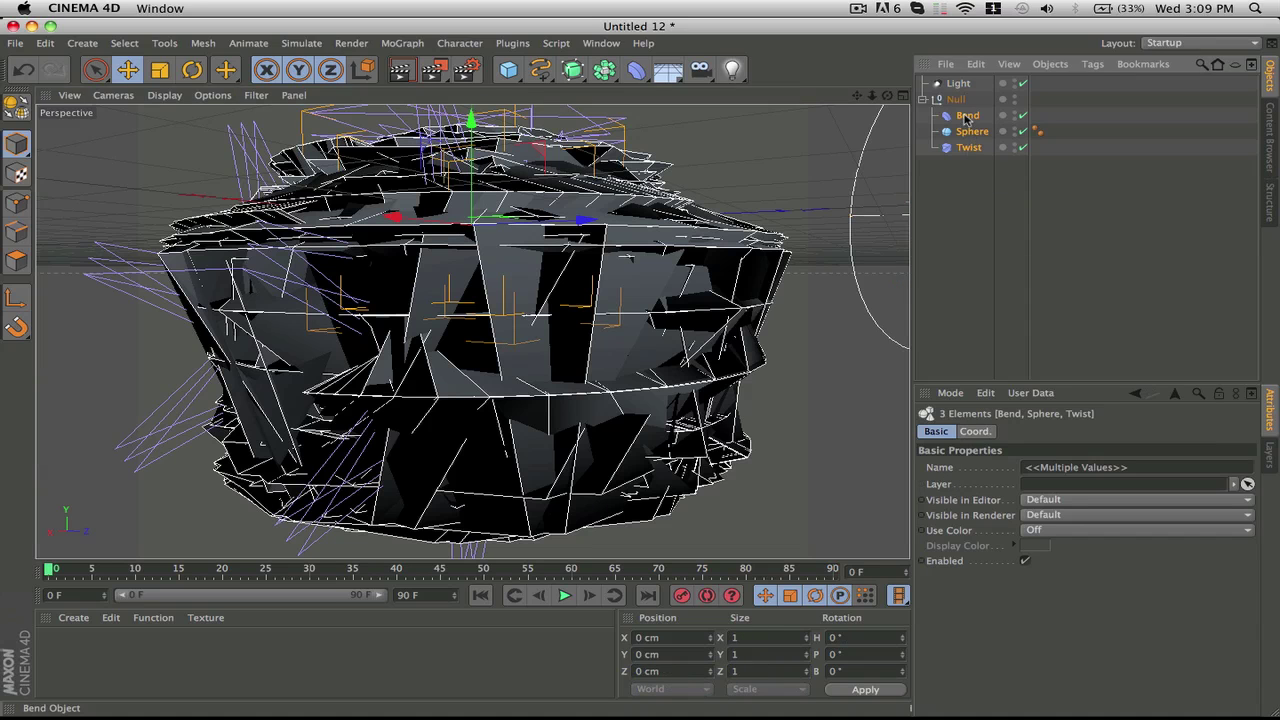
{"action": "key", "text": "Delete"}
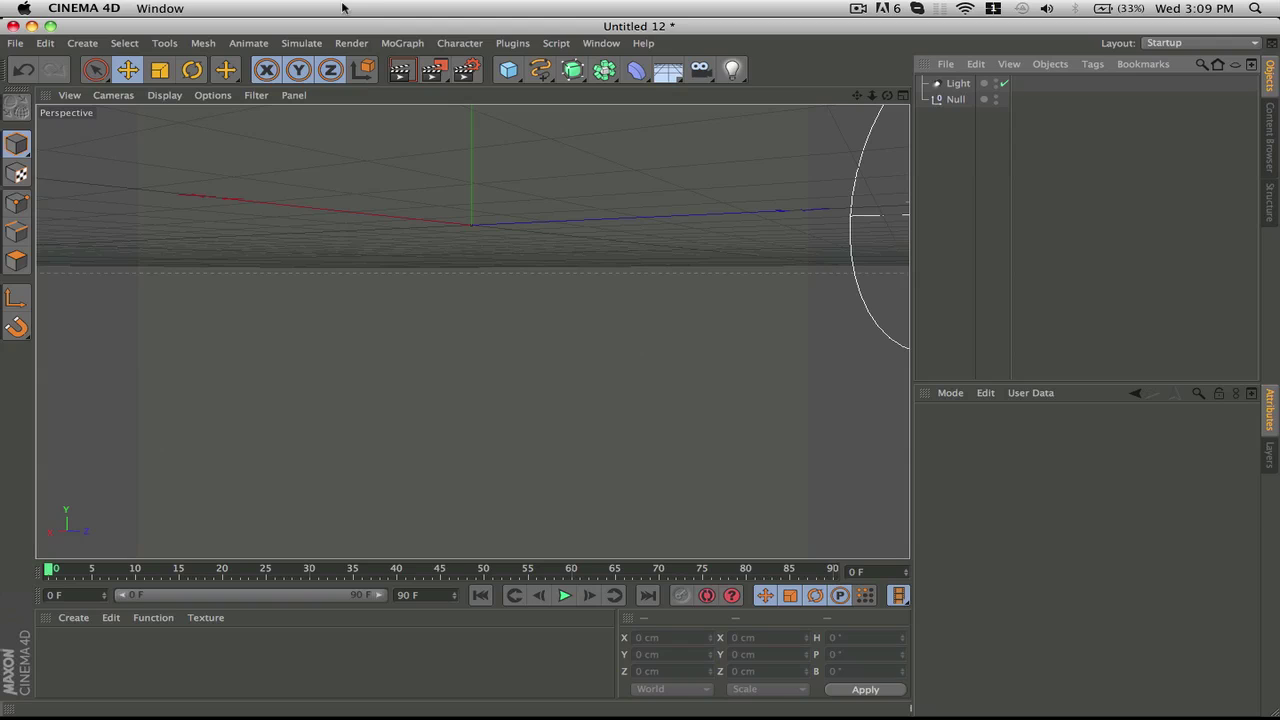
Add a Tube and rotate it to H 35.993°, B 90.286° to face the camera
{"action": "left_click", "coordinate": [508, 69]}
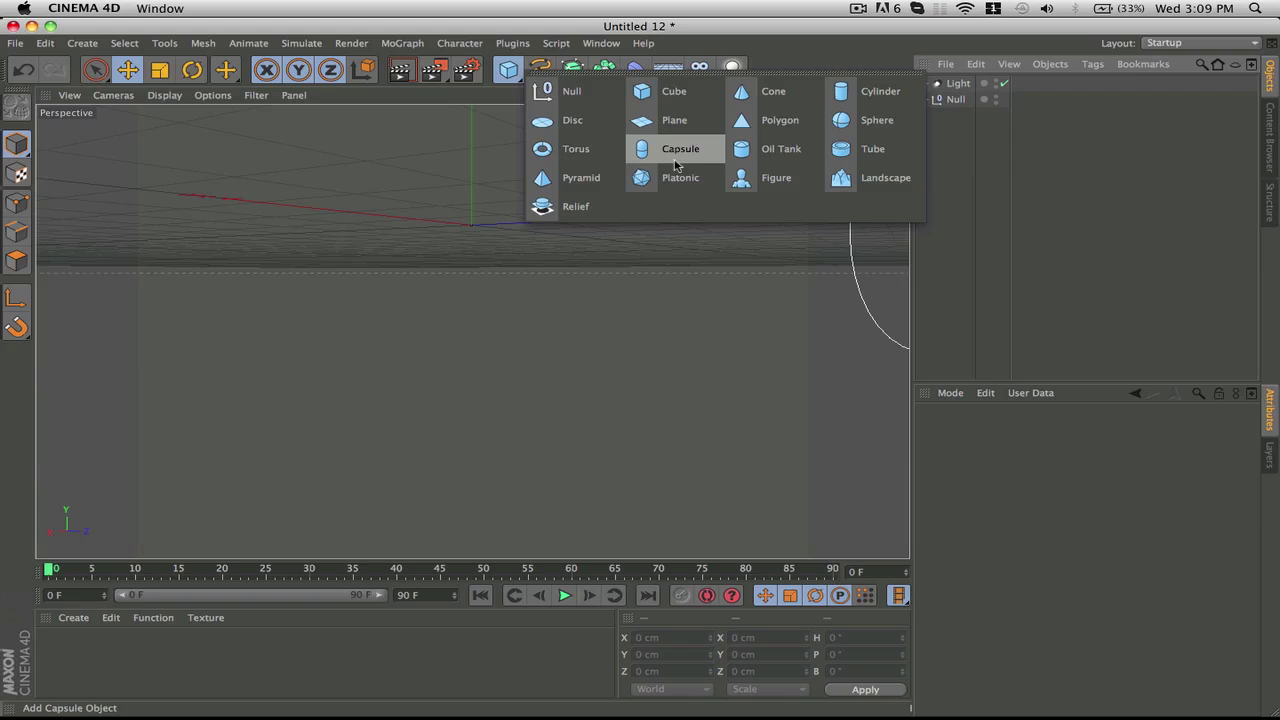
{"action": "left_click", "coordinate": [866, 148]}
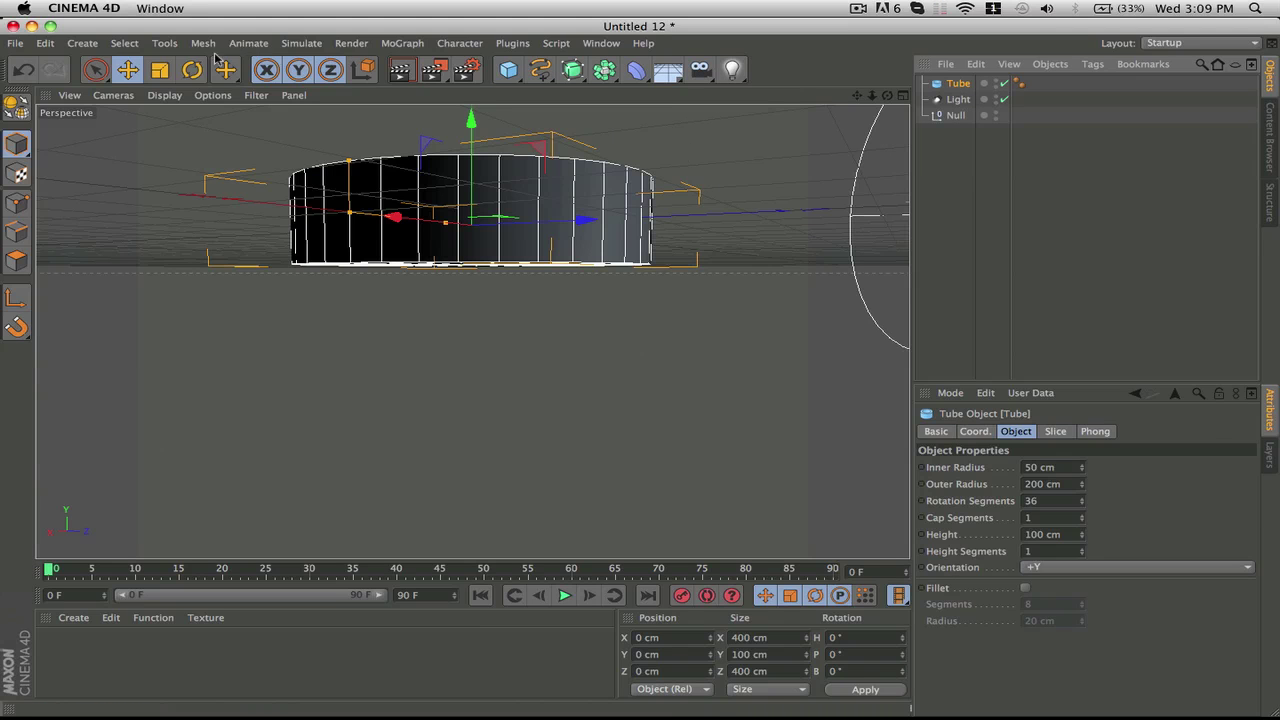
{"action": "key", "text": "r"}
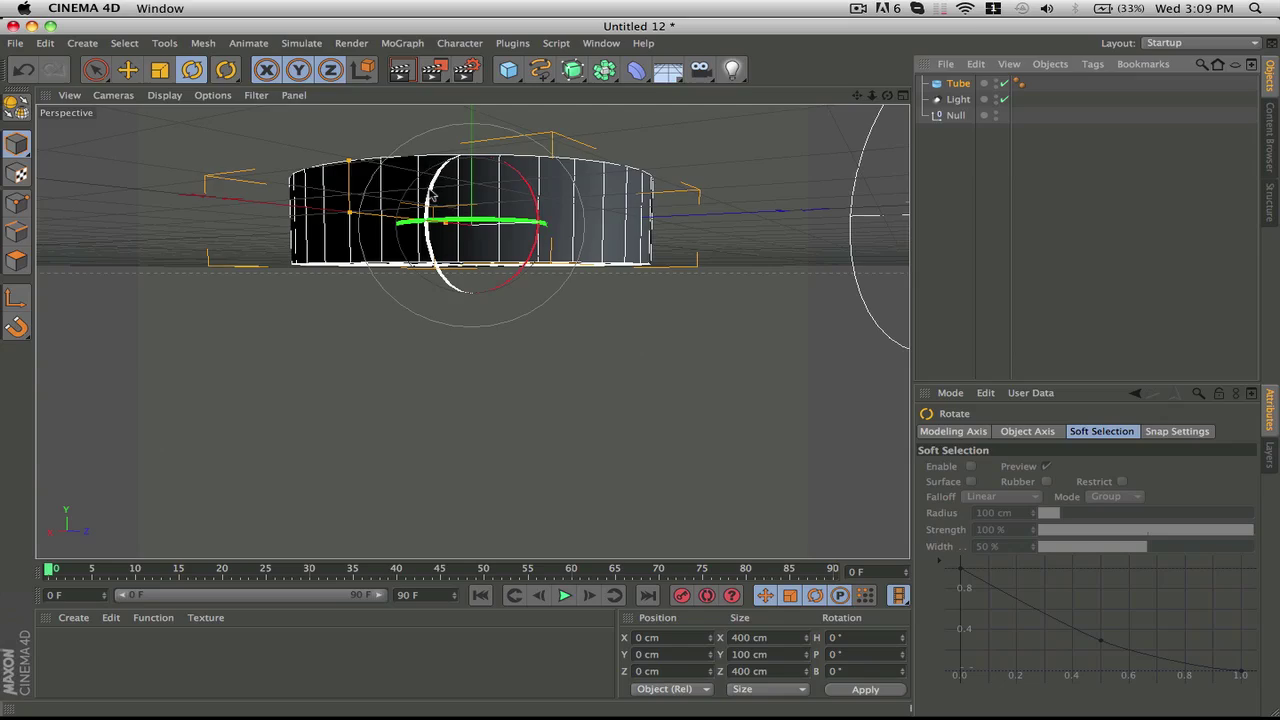
{"action": "left_click_drag", "start_coordinate": [433, 193], "coordinate": [404, 366]}
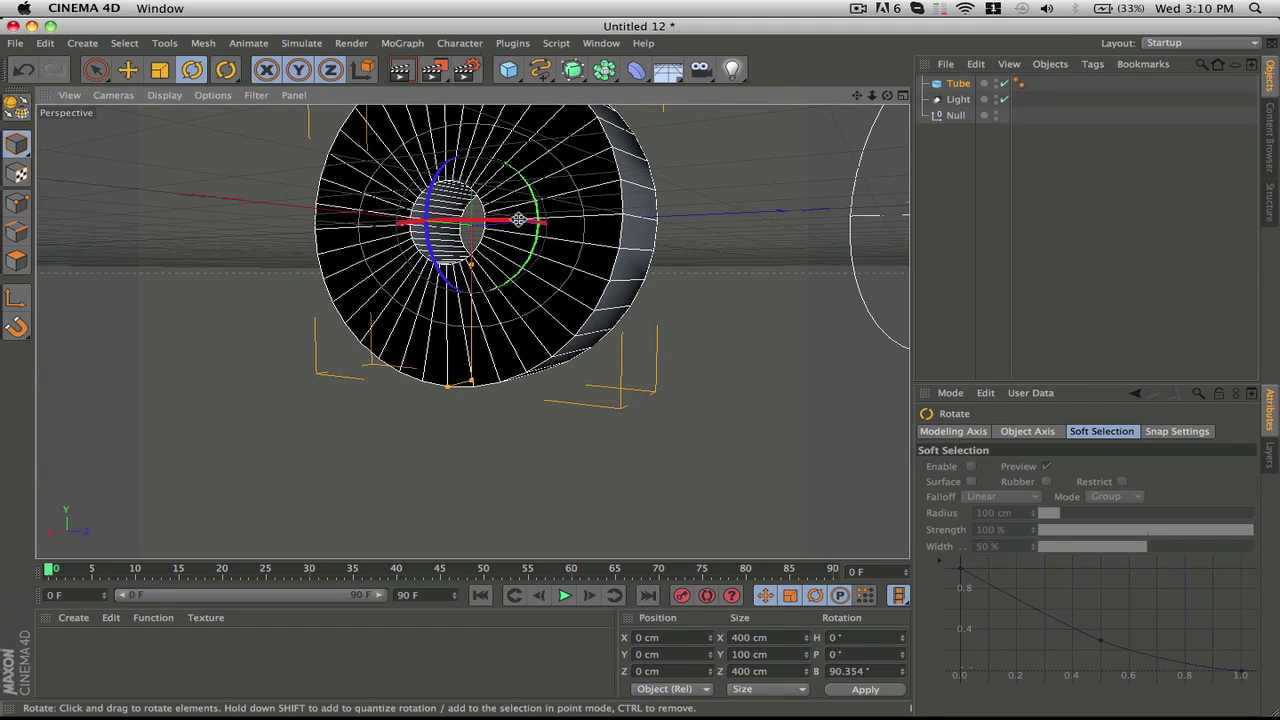
{"action": "left_click_drag", "start_coordinate": [518, 220], "coordinate": [592, 228]}
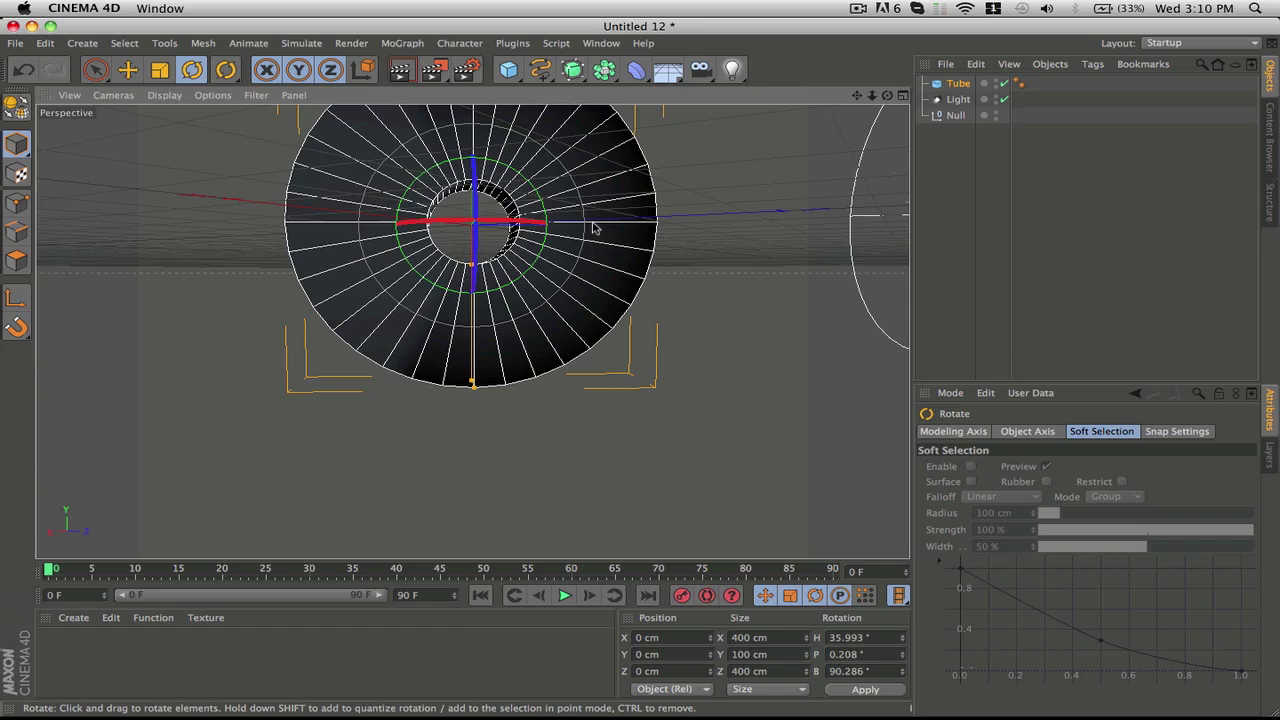
{"action": "left_click_drag", "start_coordinate": [856, 95], "coordinate": [856, 181]}
Set the Tube to 3 rotation segments, 164 cm inner radius, 5 cap segments and 802 cm height
{"action": "left_click", "coordinate": [958, 83]}
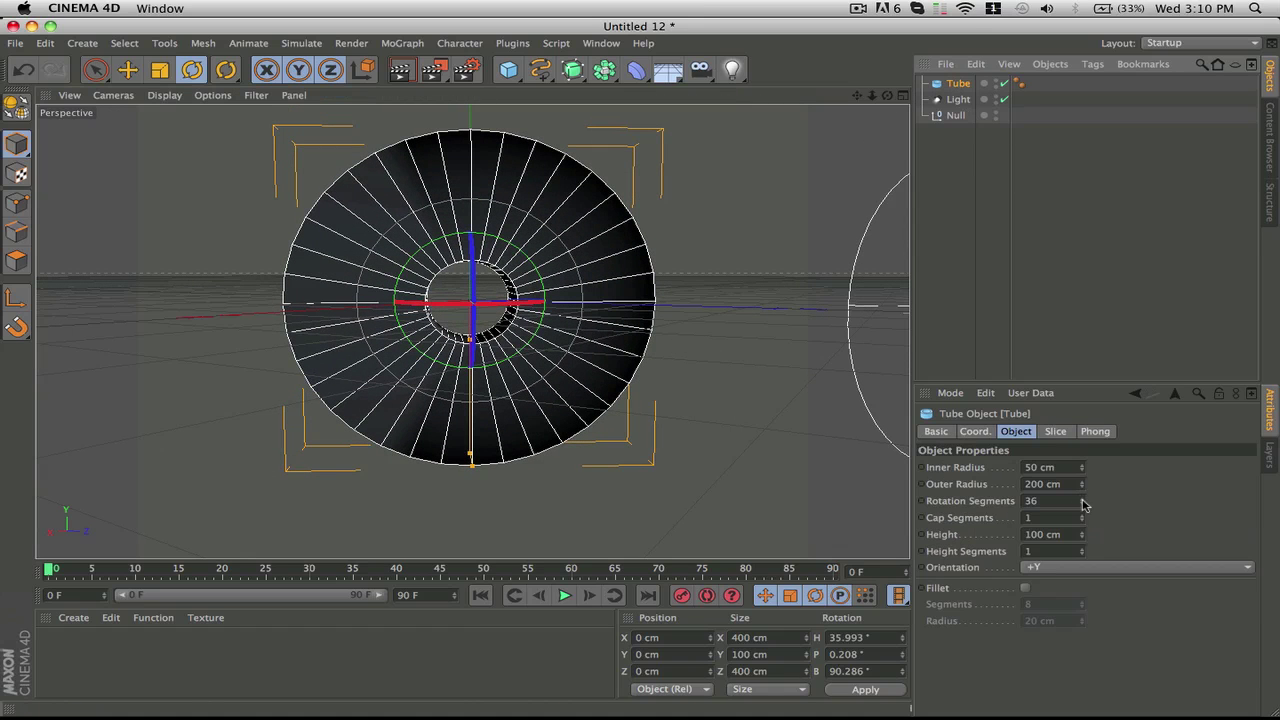
{"action": "left_click_drag", "start_coordinate": [1082, 501], "coordinate": [1030, 501]}
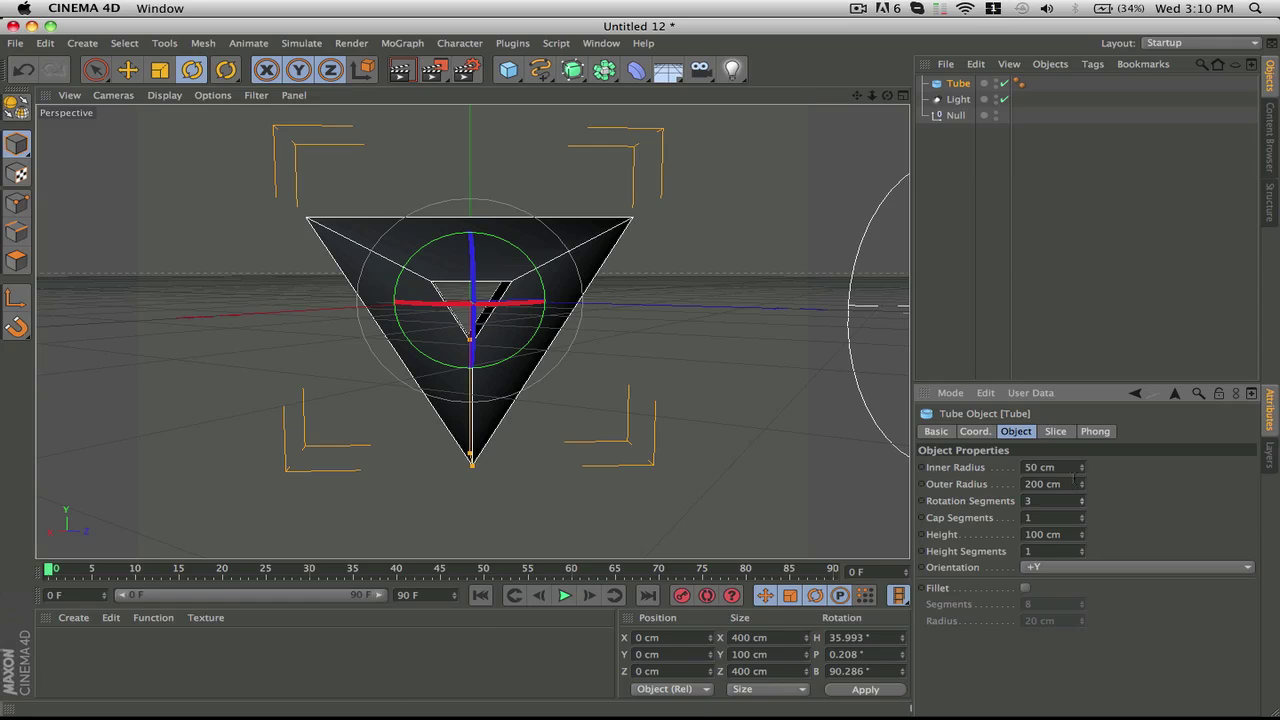
{"action": "left_click_drag", "start_coordinate": [1083, 474], "coordinate": [1245, 467]}
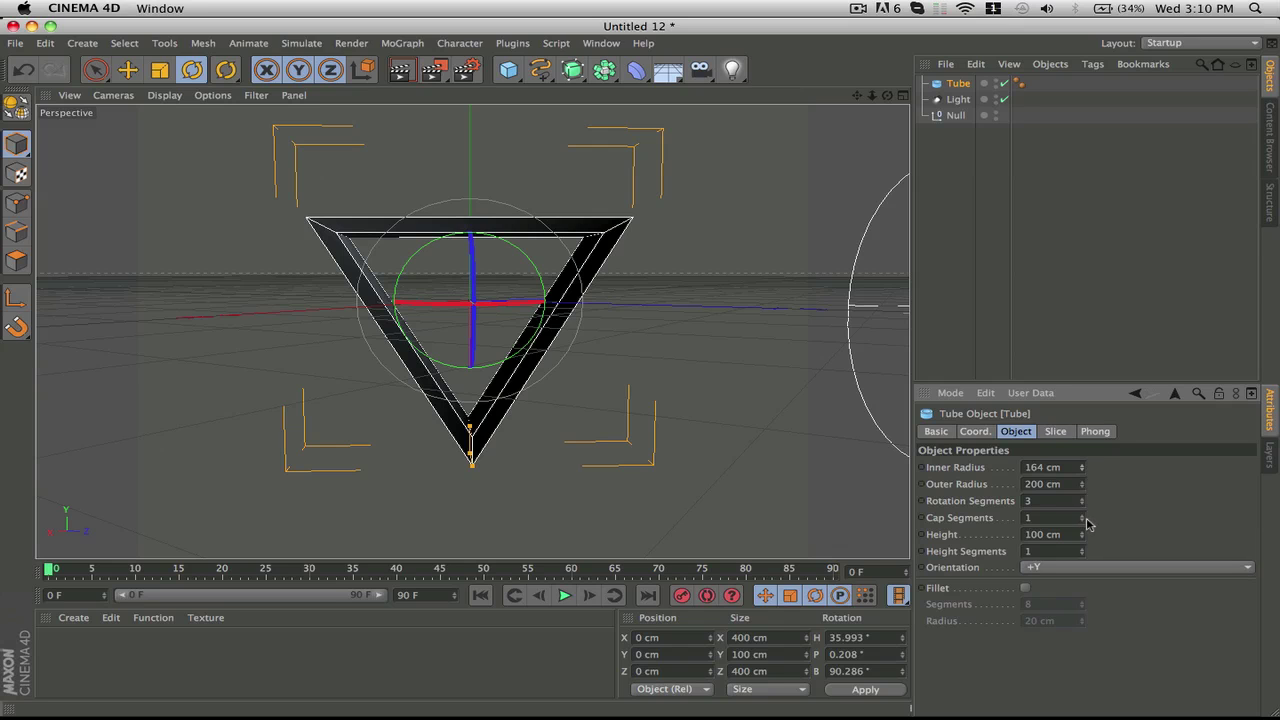
{"action": "mouse_move", "coordinate": [1080, 520]}
{"action": "left_mouse_down"}
{"action": "mouse_move", "coordinate": [1110, 520]}
{"action": "mouse_move", "coordinate": [1089, 520]}
{"action": "mouse_move", "coordinate": [1098, 537]}
{"action": "left_mouse_up"}
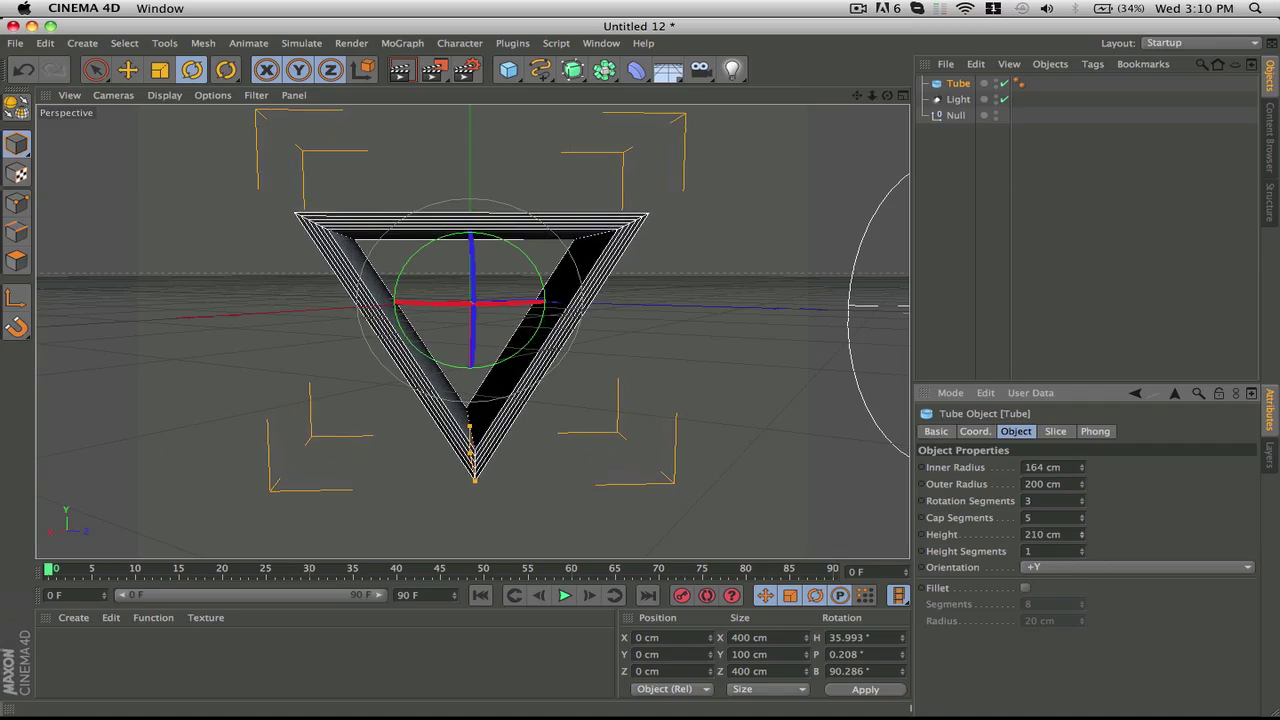
{"action": "left_click_drag", "start_coordinate": [1081, 534], "coordinate": [1081, 494]}
{"action": "left_click_drag", "start_coordinate": [856, 95], "coordinate": [472, 331]}
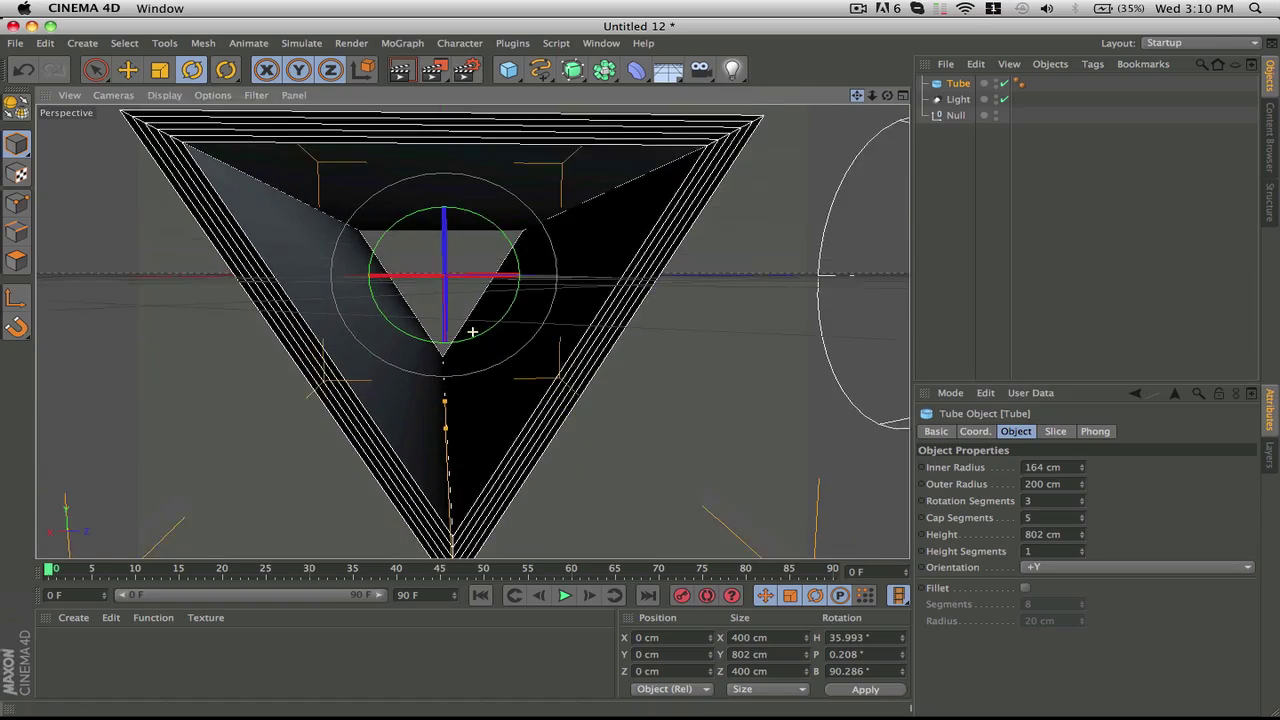
{"action": "left_click_drag", "start_coordinate": [878, 97], "coordinate": [494, 331]}
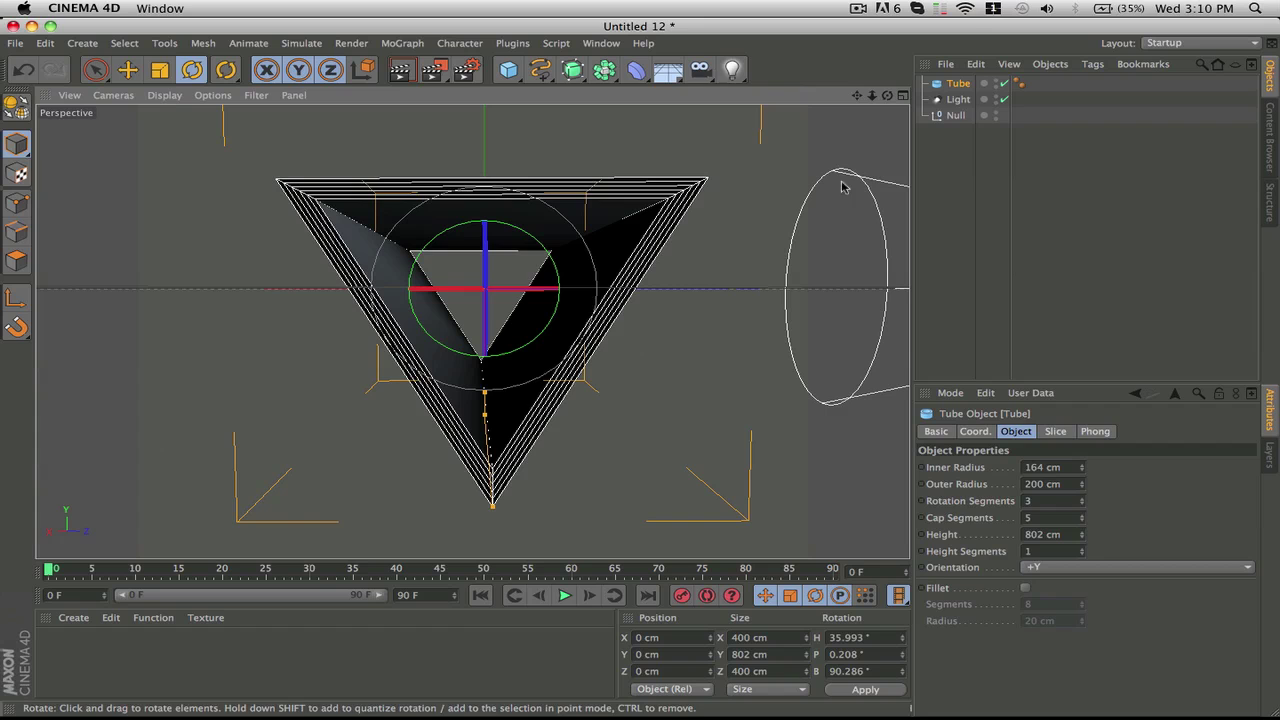
Move the spot light to X 917.608 cm, Z 894.102 cm and turn it to H −214.8° toward the frame
{"action": "left_click", "coordinate": [950, 101]}
{"action": "left_click_drag", "start_coordinate": [872, 96], "coordinate": [471, 331]}
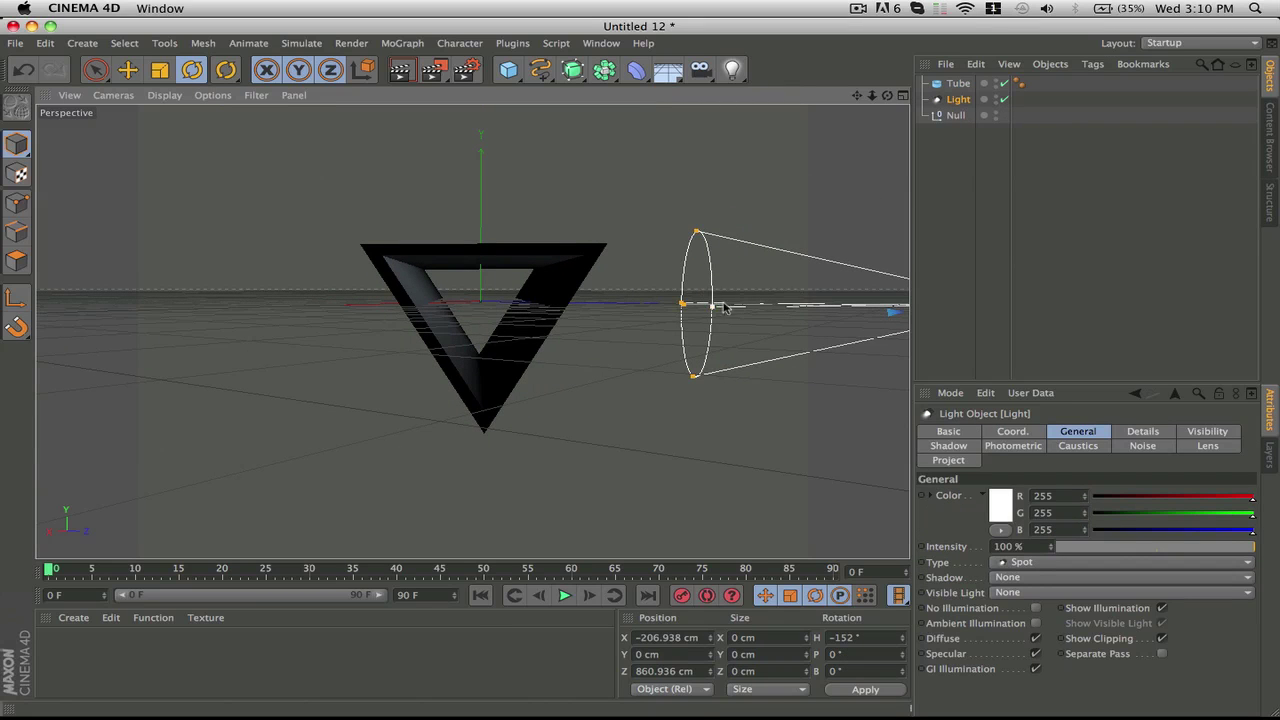
{"action": "left_click_drag", "start_coordinate": [872, 96], "coordinate": [430, 350]}
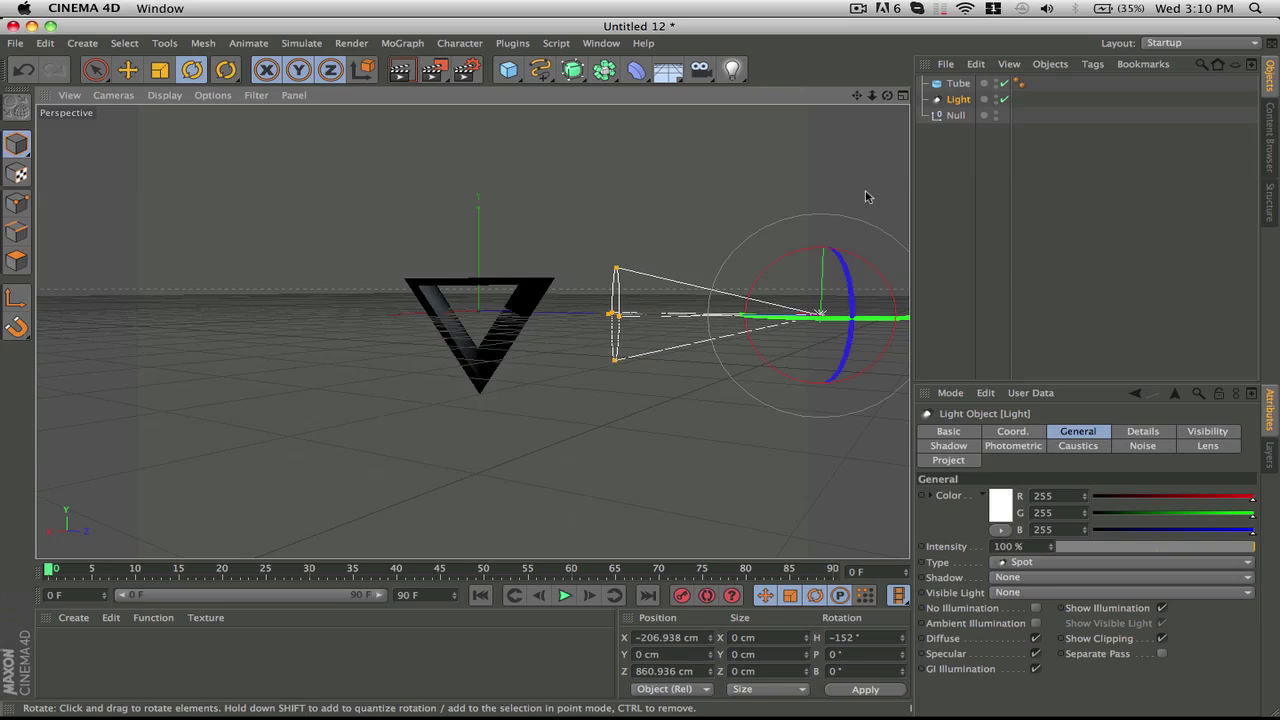
{"action": "left_click_drag", "start_coordinate": [846, 320], "coordinate": [847, 308]}
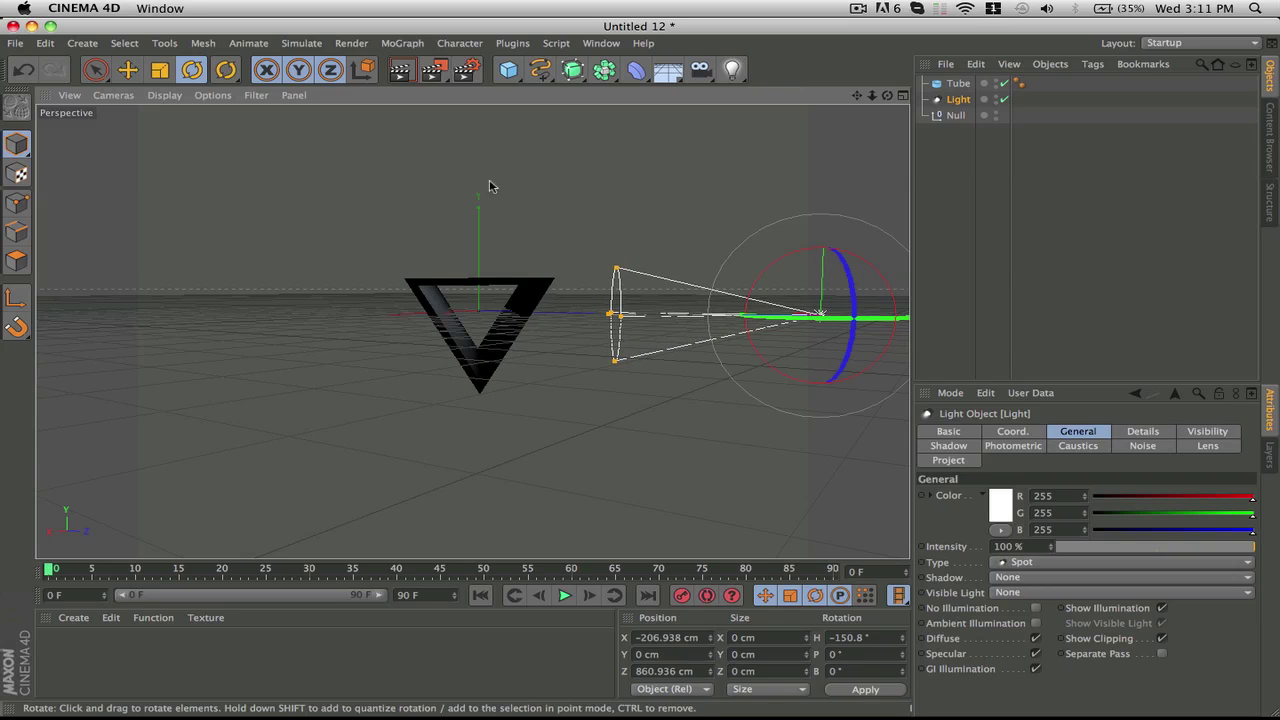
{"action": "left_click", "coordinate": [127, 68]}
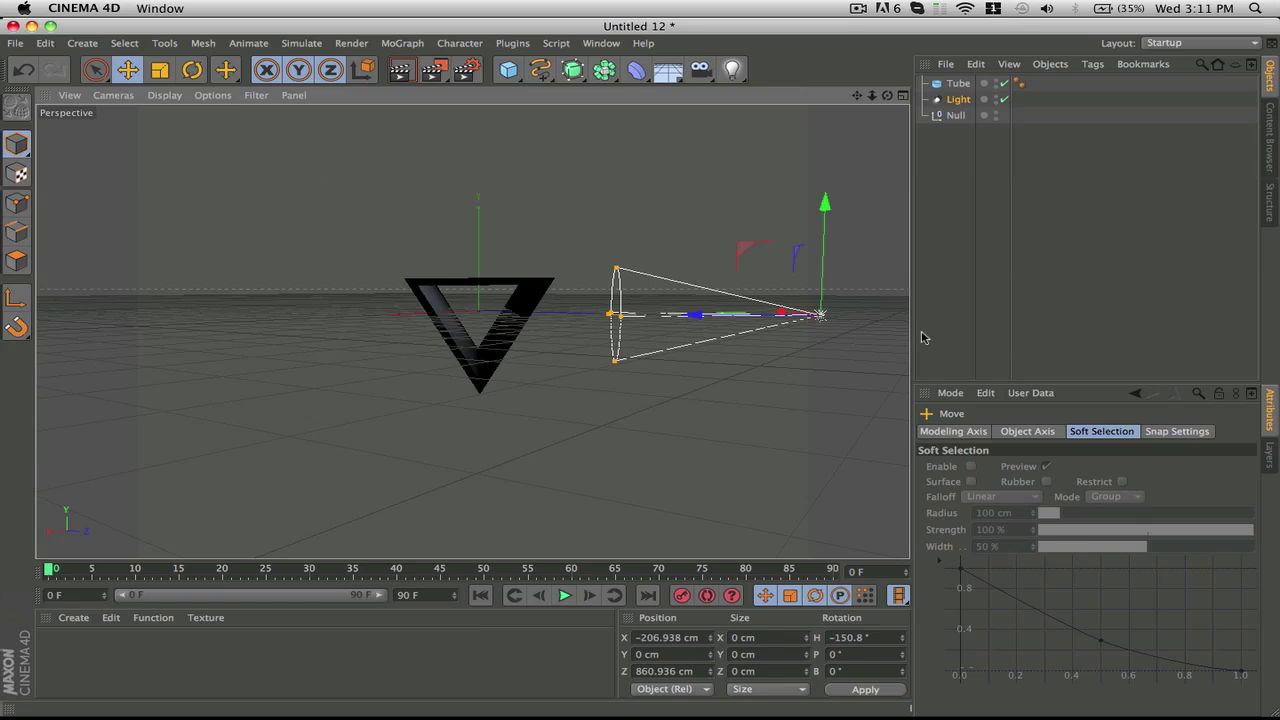
{"action": "left_click_drag", "start_coordinate": [772, 318], "coordinate": [609, 400]}
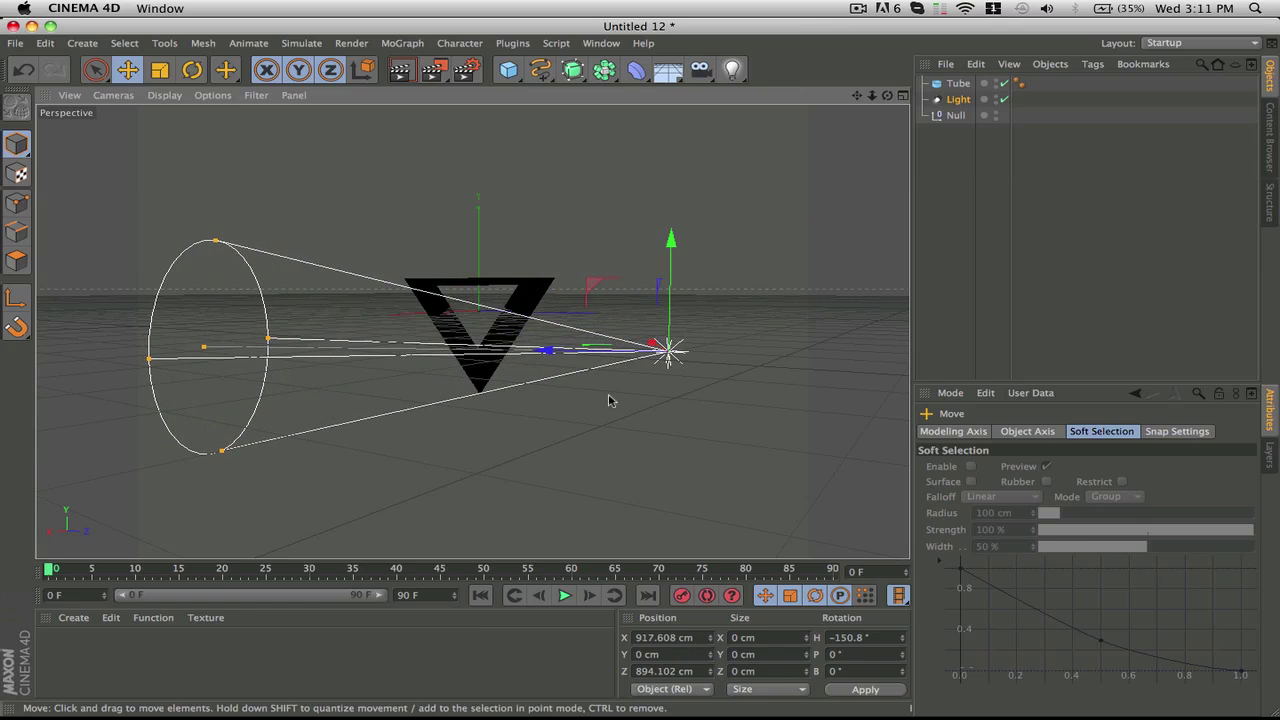
{"action": "left_click", "coordinate": [192, 68]}
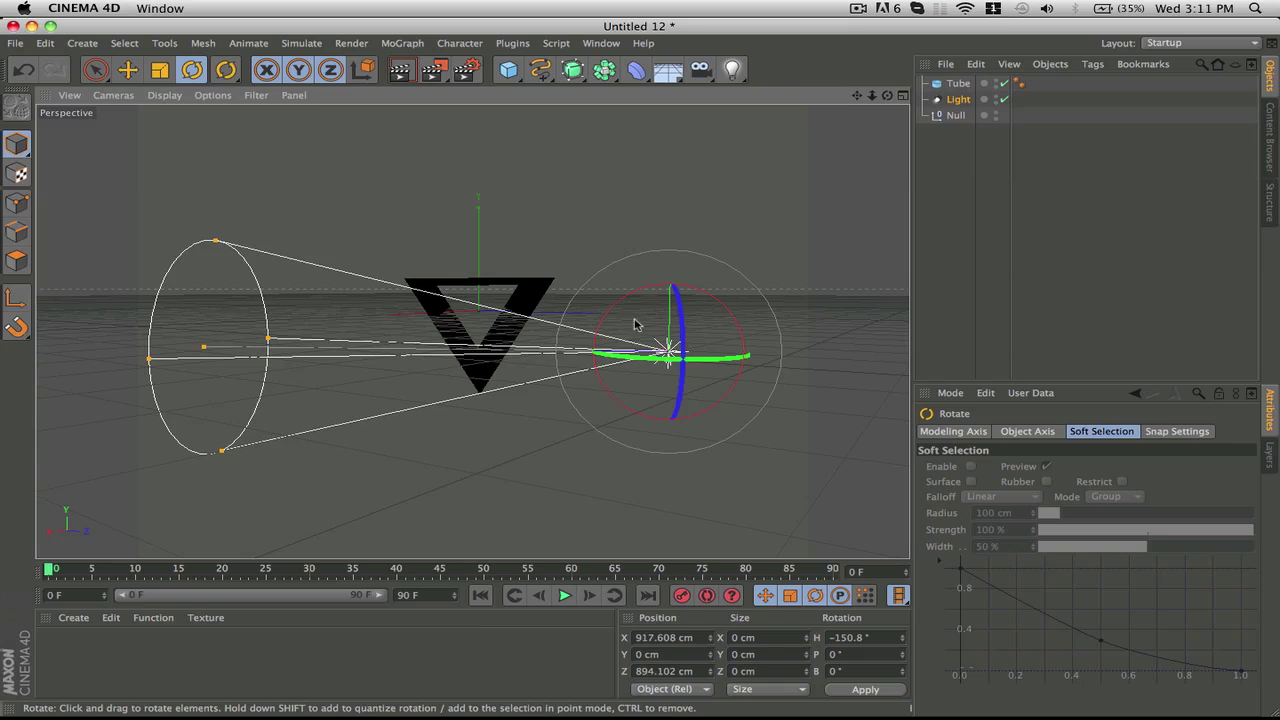
{"action": "left_click_drag", "start_coordinate": [668, 356], "coordinate": [524, 349]}
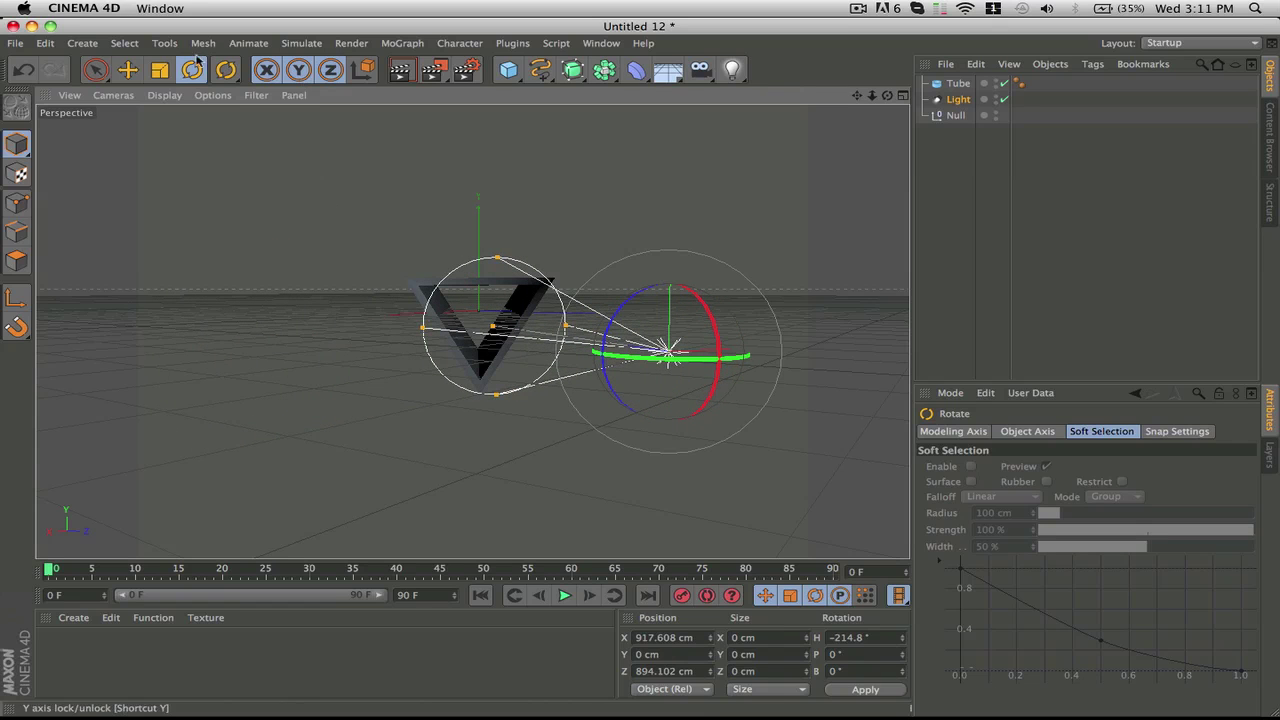
{"action": "left_click", "coordinate": [127, 72]}
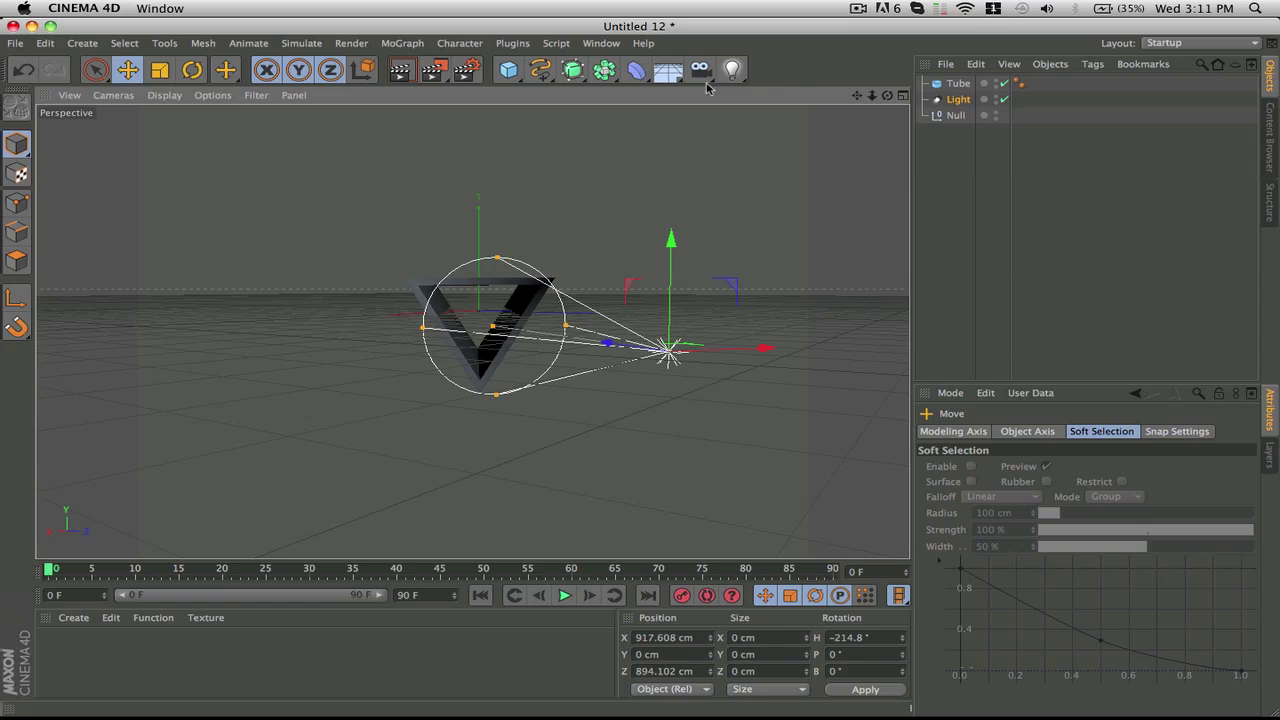
{"action": "left_click", "coordinate": [638, 79]}
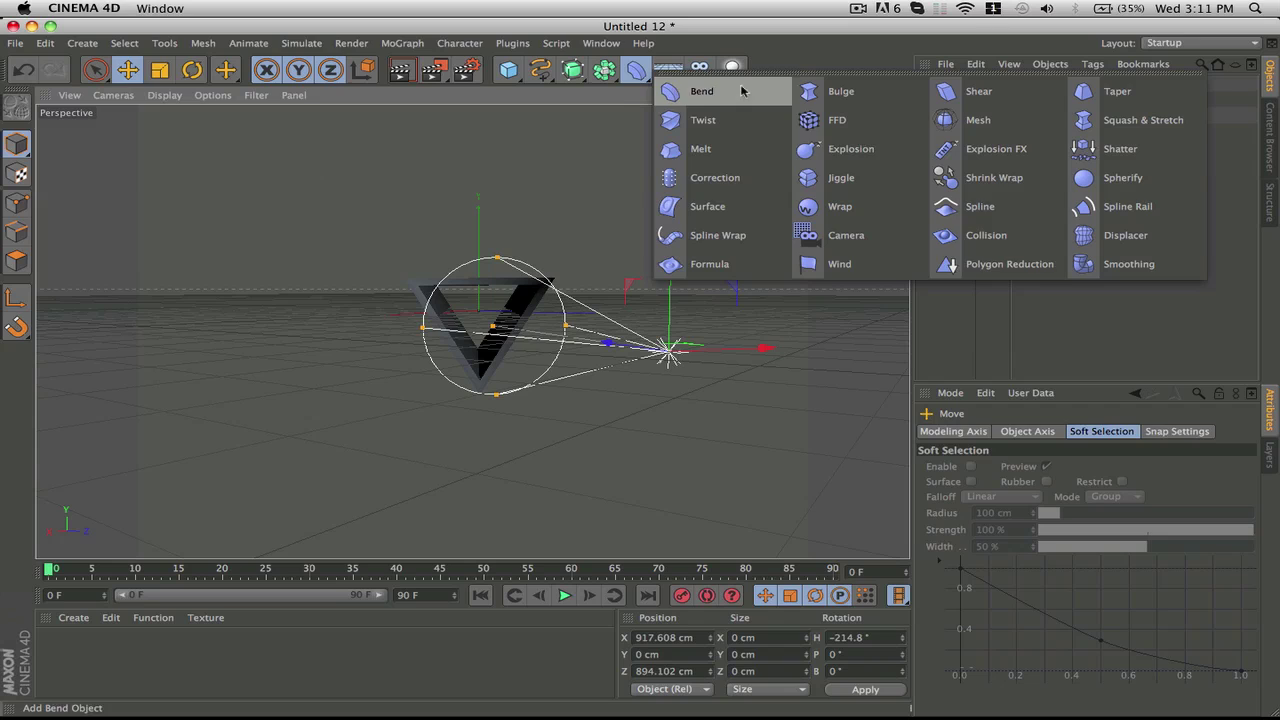
Frame the triangle from a closer overhead angle, render an 800x600 preview, then close the Picture Viewer
{"action": "left_click", "coordinate": [1093, 315]}
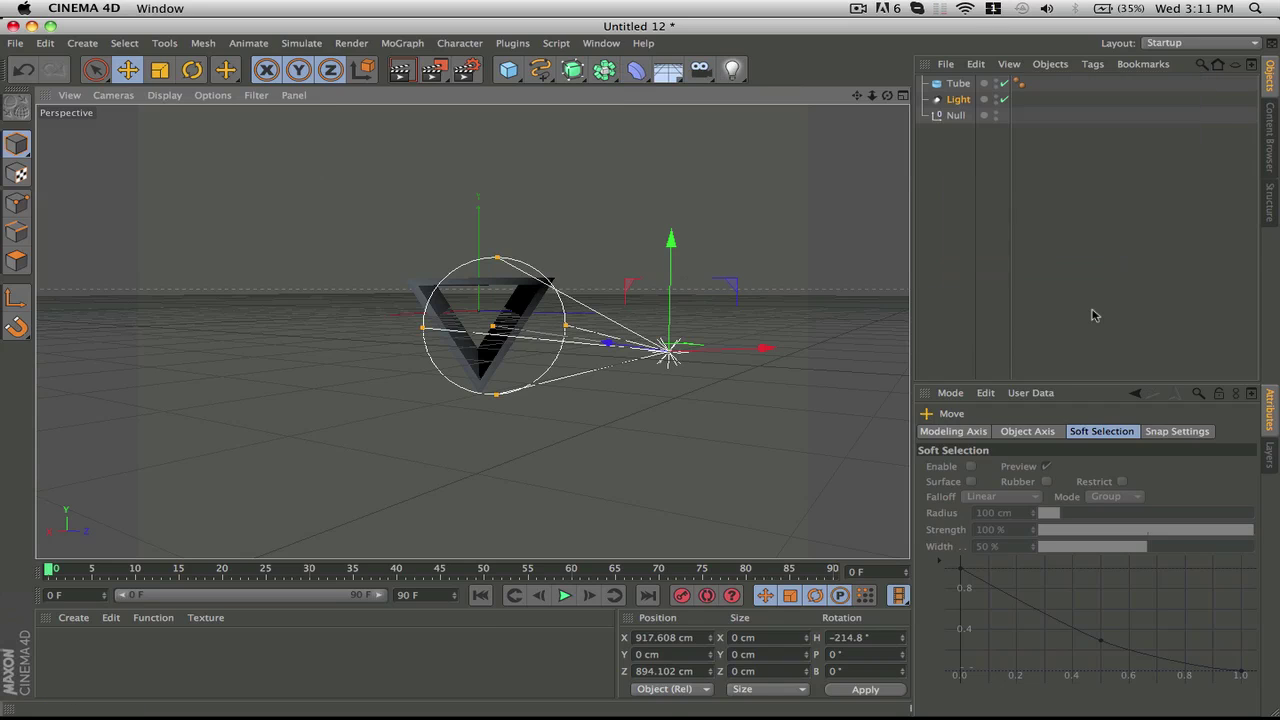
{"action": "left_click_drag", "start_coordinate": [887, 95], "coordinate": [472, 331]}
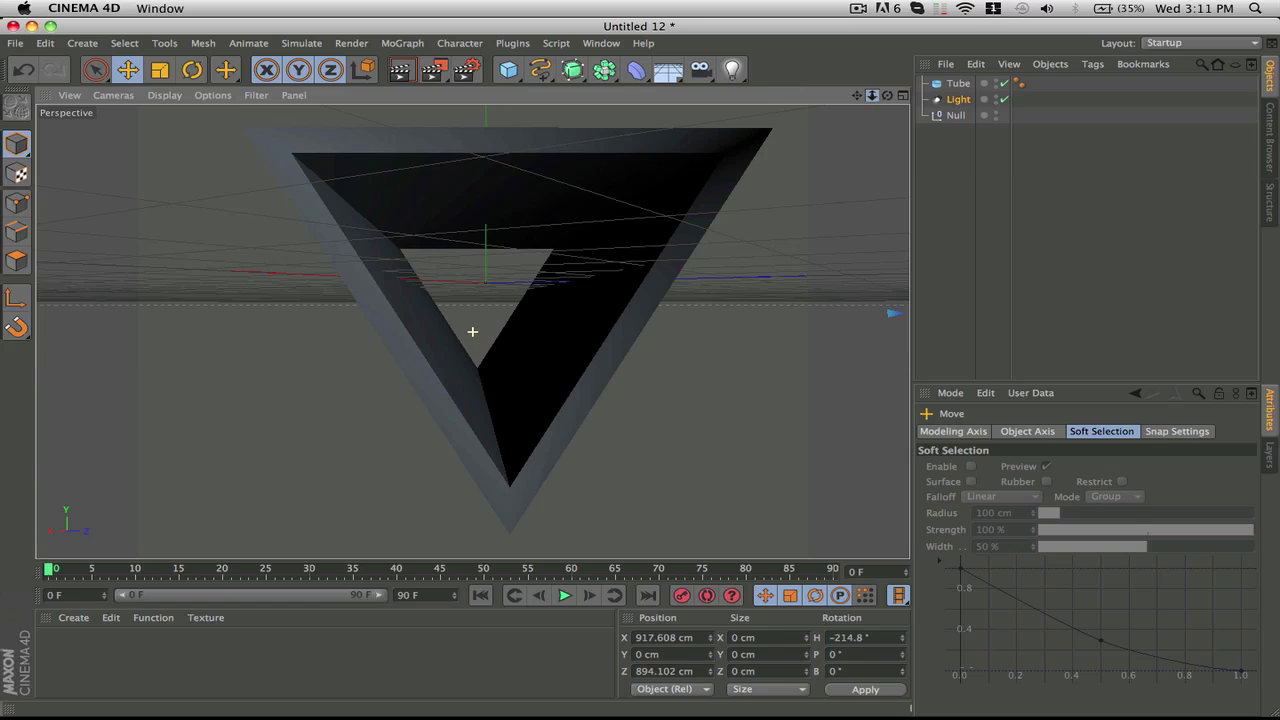
{"action": "left_click_drag", "start_coordinate": [856, 96], "coordinate": [471, 331]}
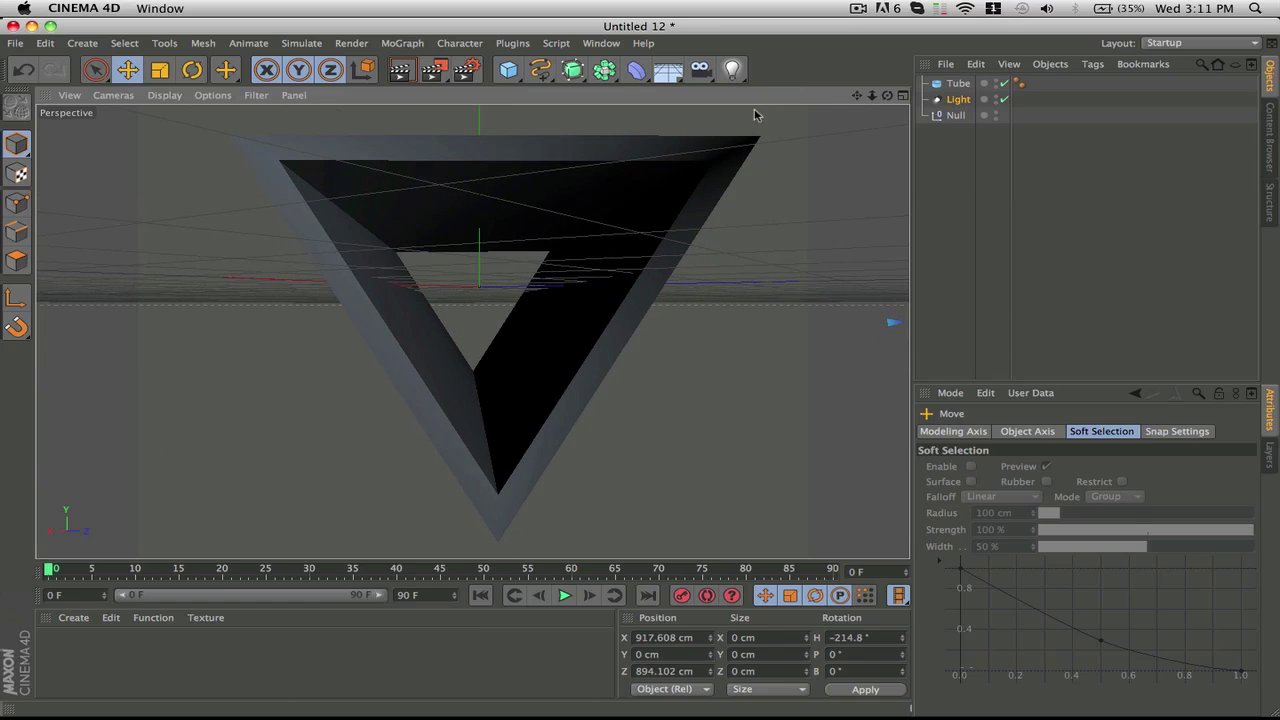
{"action": "left_click_drag", "start_coordinate": [887, 96], "coordinate": [471, 331]}
{"action": "left_click", "coordinate": [435, 72]}
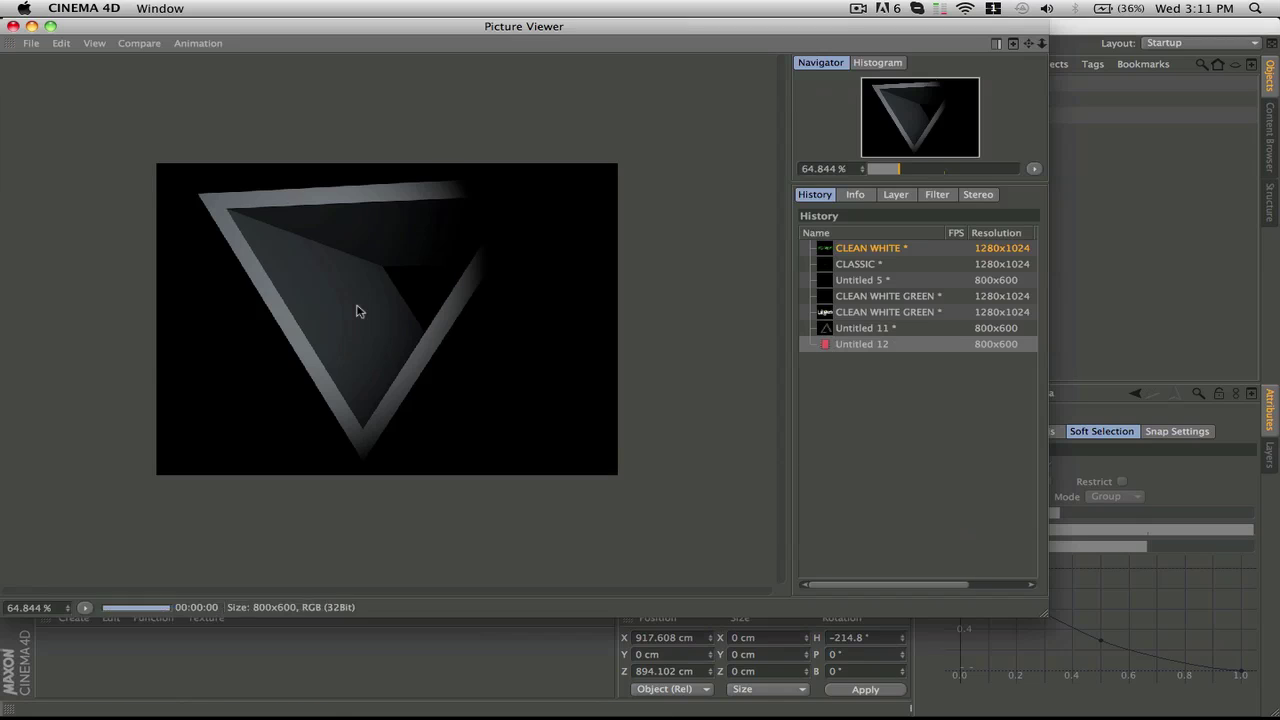
{"action": "left_click", "coordinate": [13, 27]}
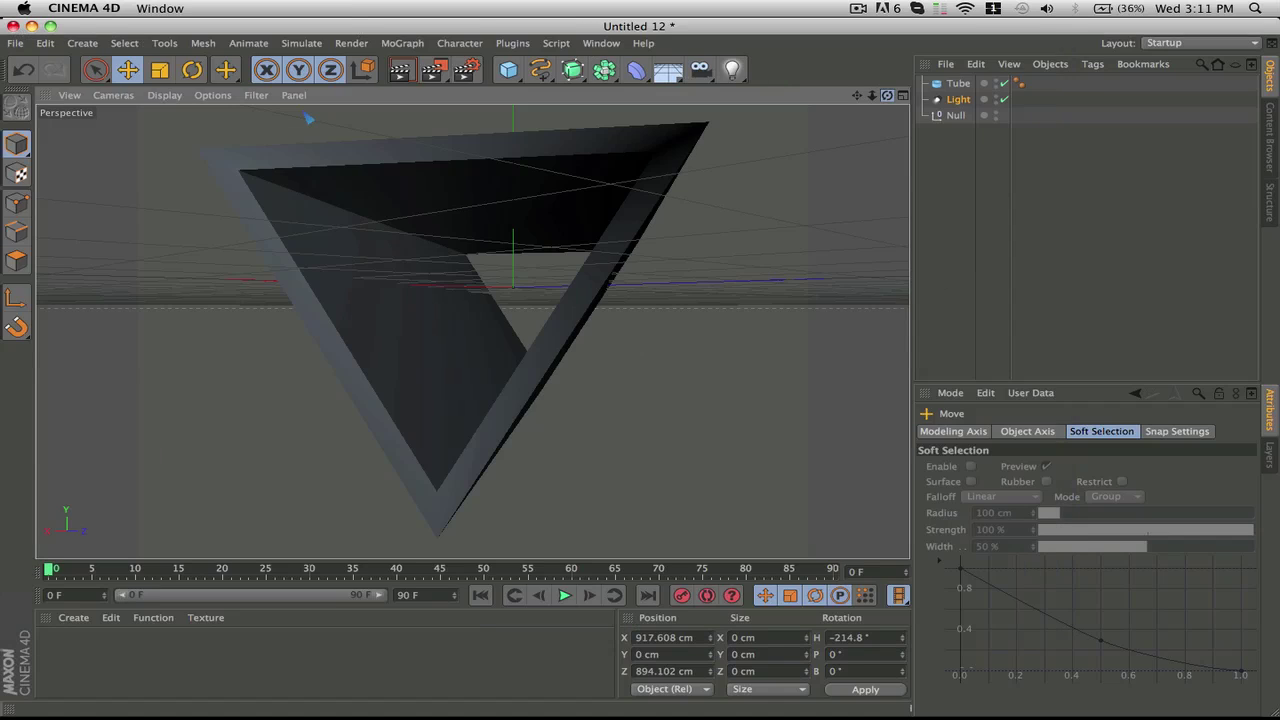
Tilt the Tube's pitch to −0.818°, keeping H 35.998° and B 90.286°
{"action": "left_click_drag", "start_coordinate": [471, 329], "coordinate": [471, 330], "text": "alt"}
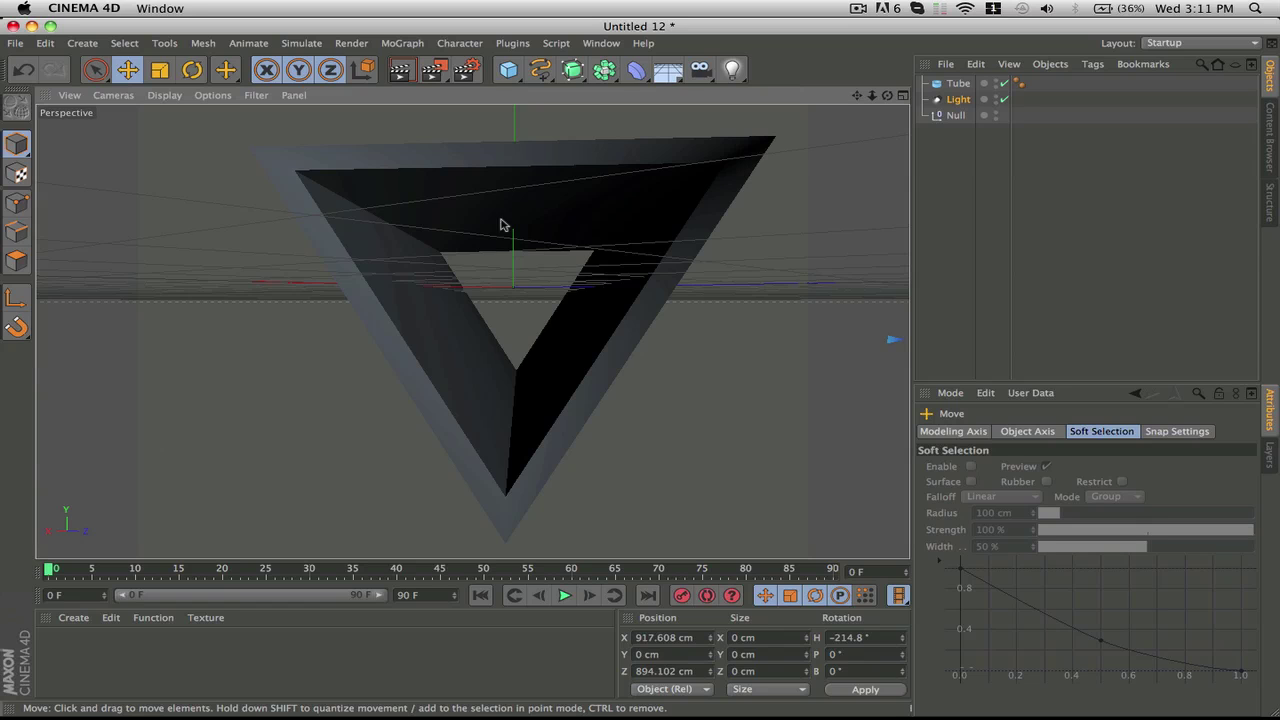
{"action": "left_click", "coordinate": [540, 163]}
{"action": "key", "text": "r"}
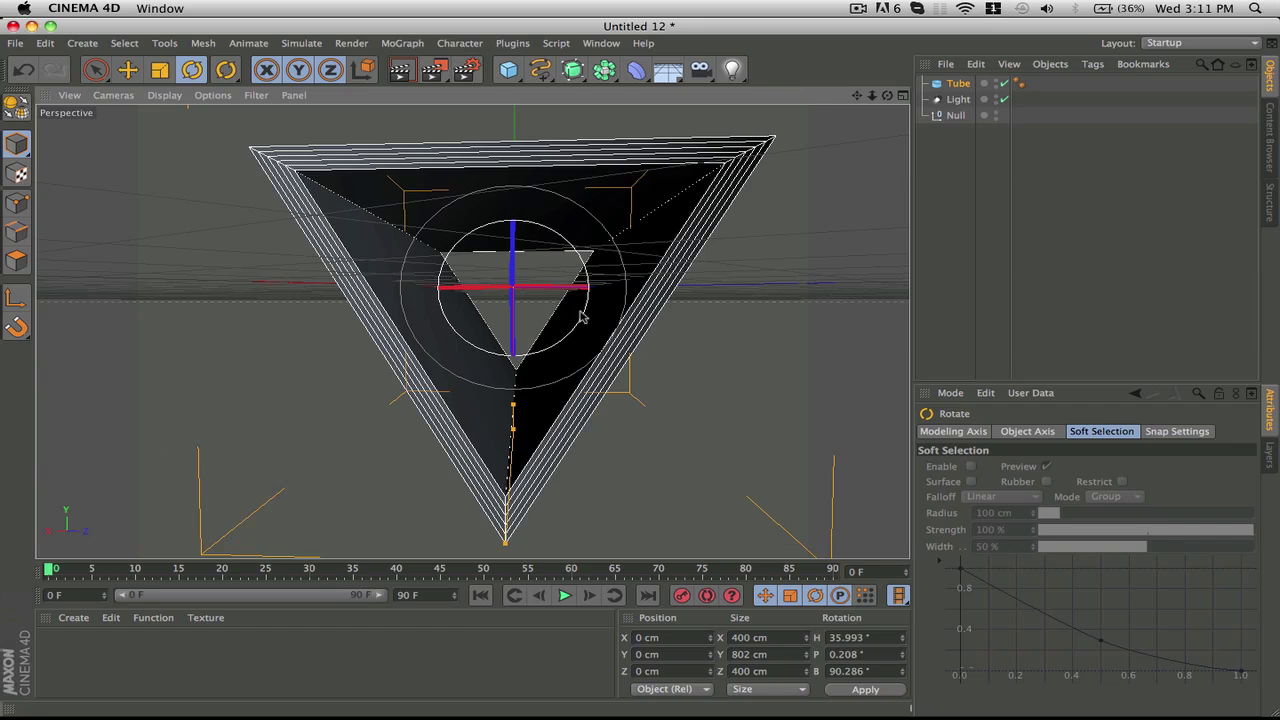
{"action": "left_click_drag", "start_coordinate": [581, 316], "coordinate": [583, 317]}
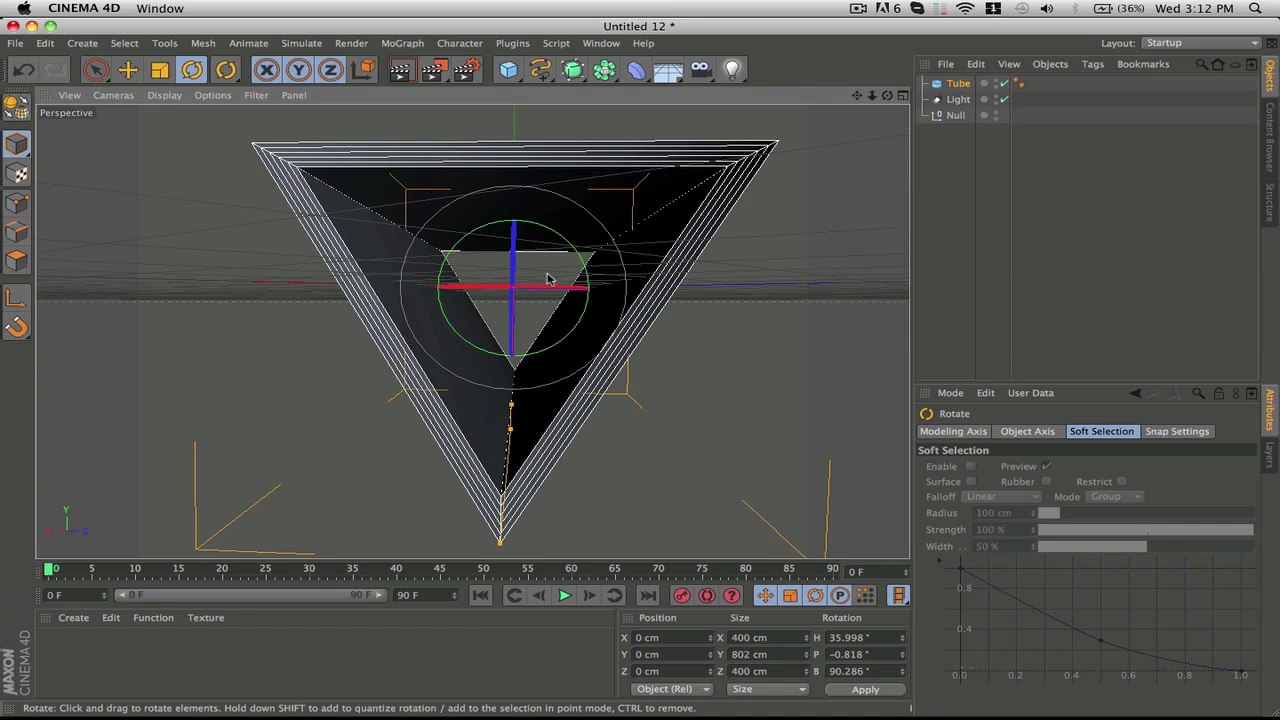